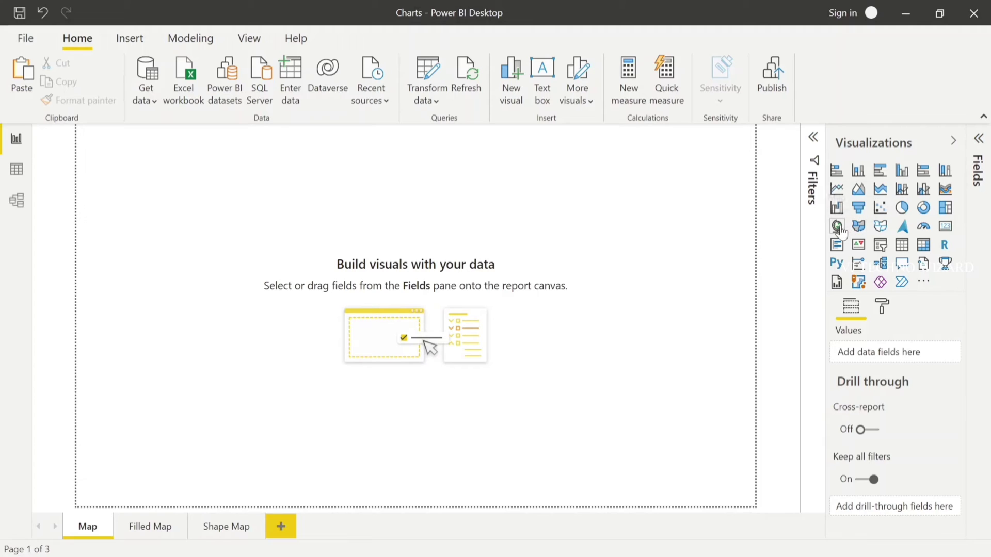
Add a Map visual with the City field as its location and the Revenue field as its bubble size
click(836, 226)
click(976, 147)
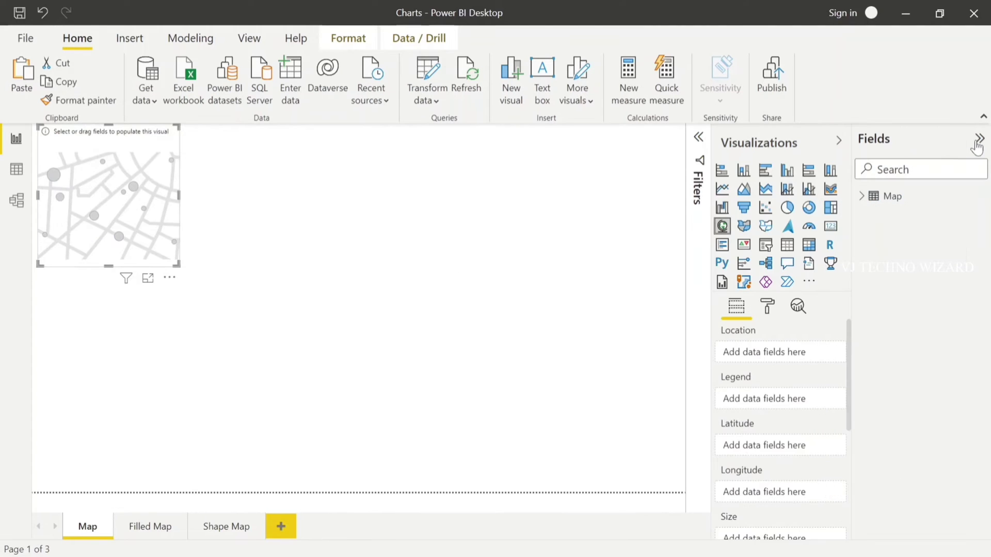
click(862, 196)
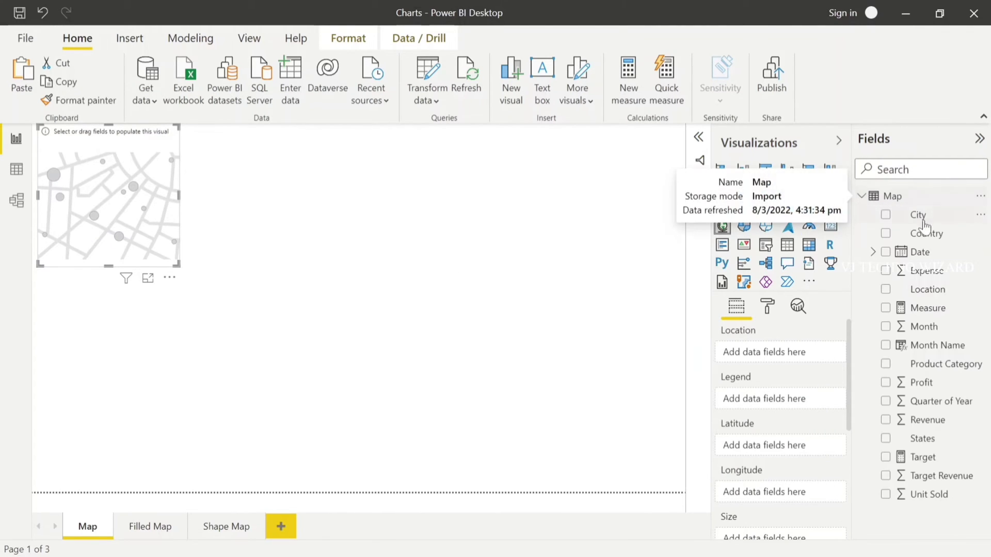
drag(918, 215, 774, 354)
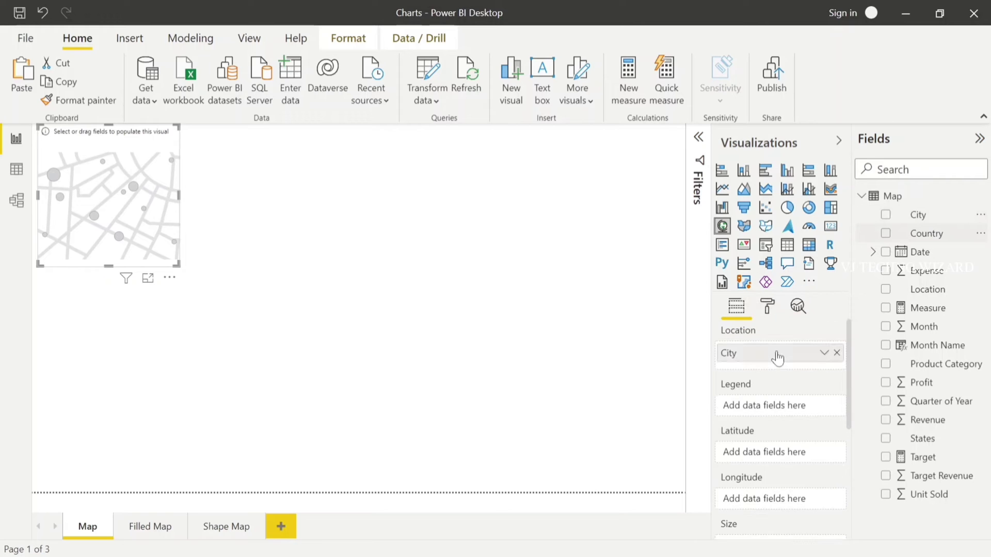
scroll(779, 403, down, 3)
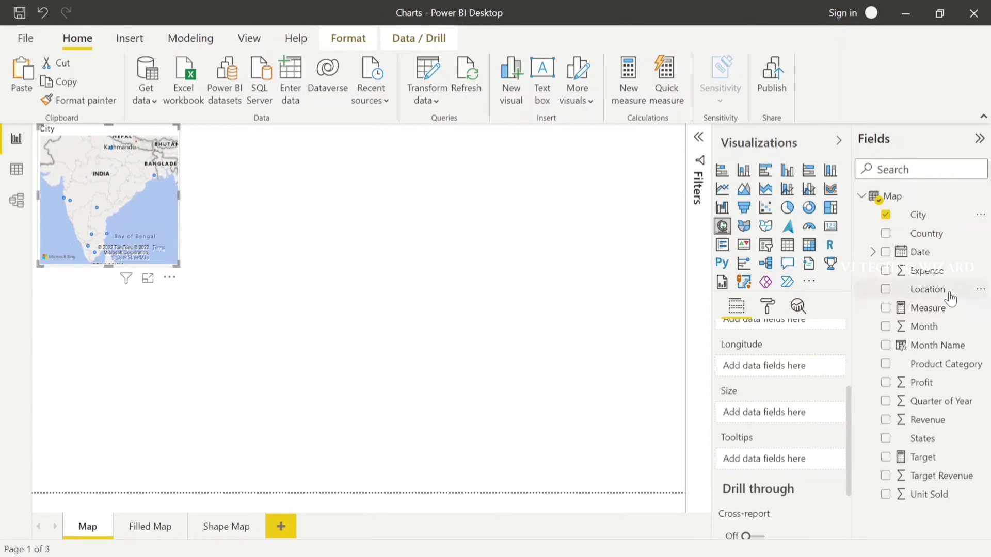
drag(938, 431, 792, 416)
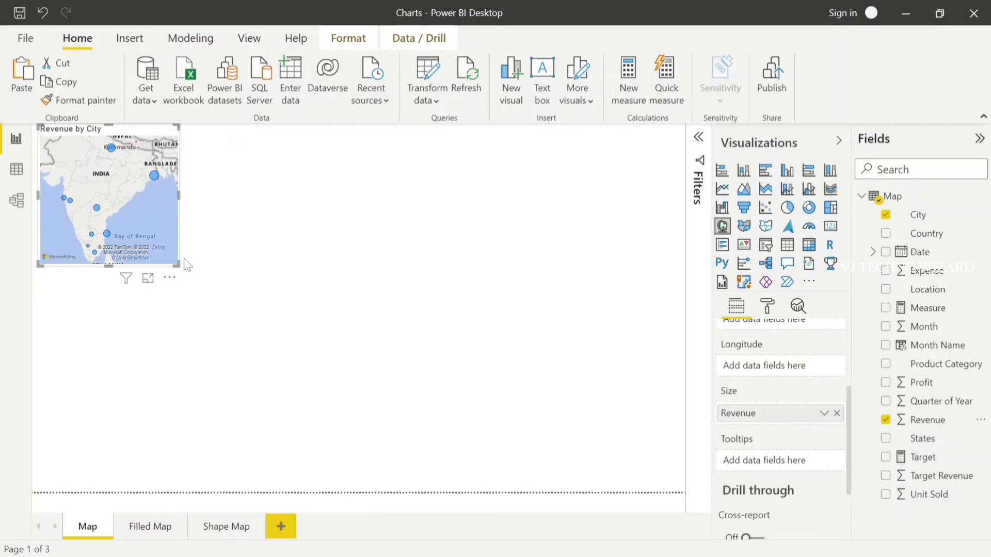
Enlarge the map visual to more than twice its width and move it toward the middle of the page
drag(171, 261, 399, 363)
drag(245, 282, 346, 335)
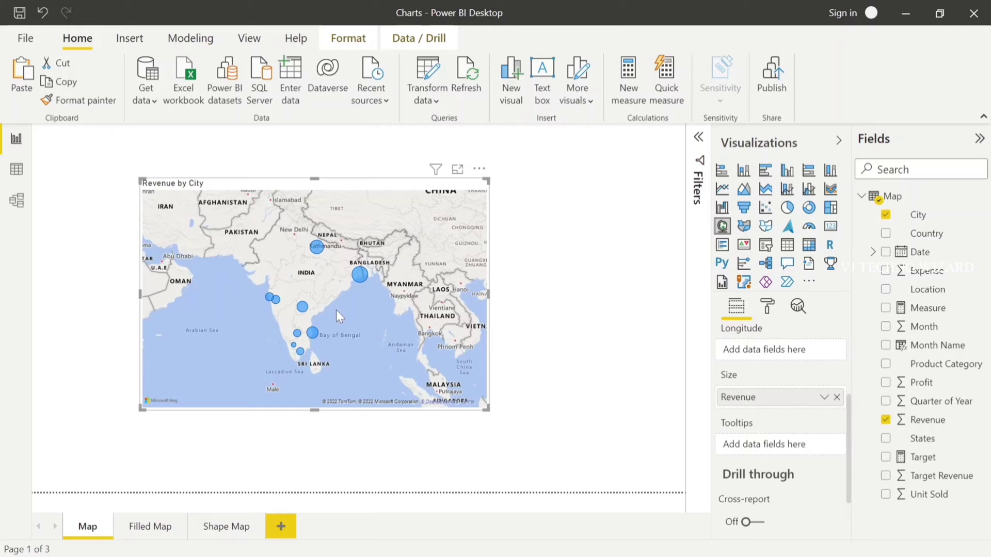
mouse_move(359, 273)
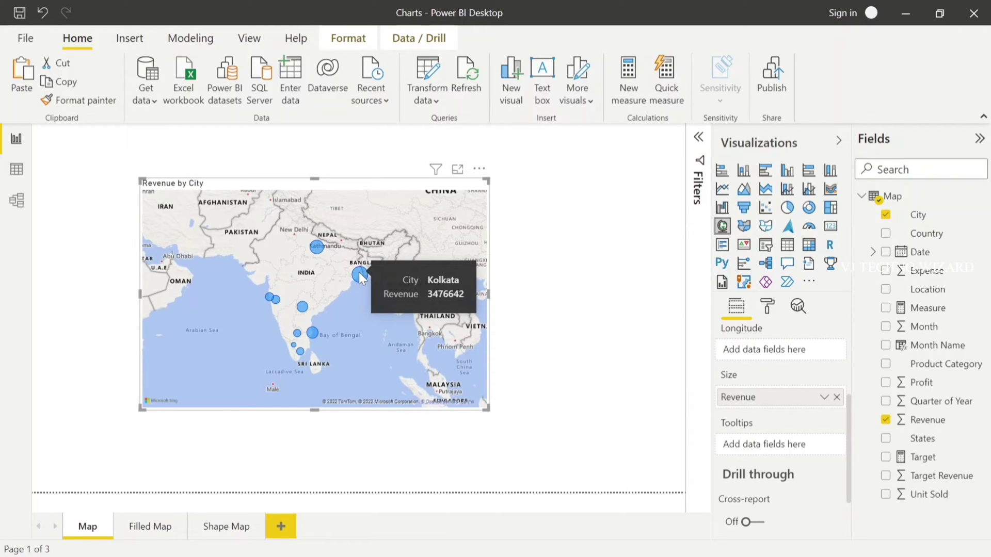
Set the map's bubble size to 8 in its formatting options
click(768, 308)
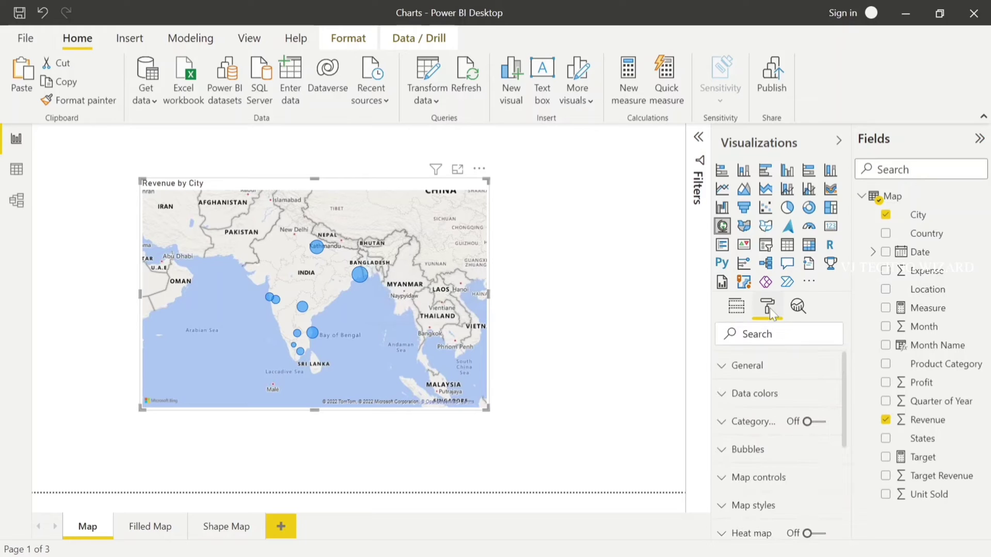
click(729, 407)
scroll(728, 407, down, 4)
scroll(723, 403, up, 1)
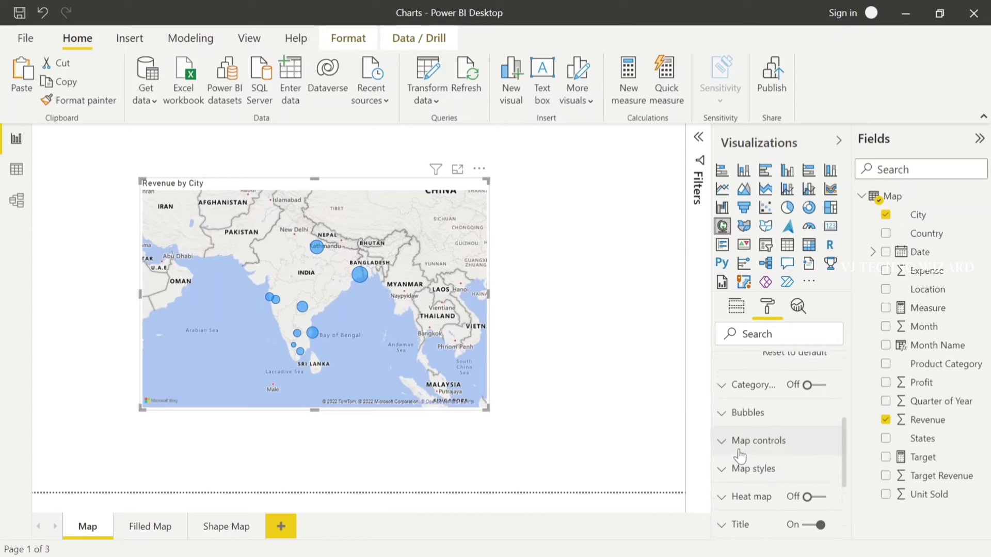
click(721, 413)
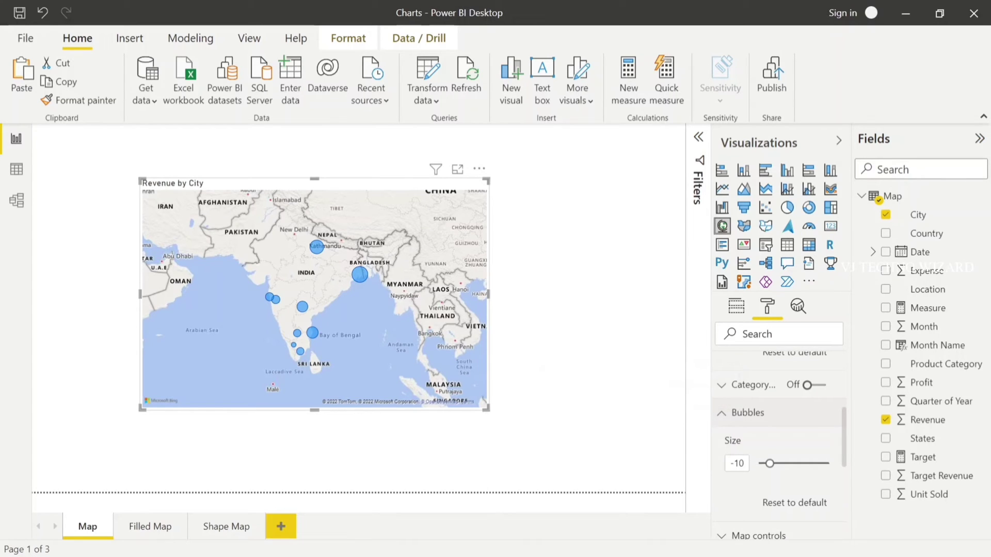
key(Up)
drag(769, 461, 805, 458)
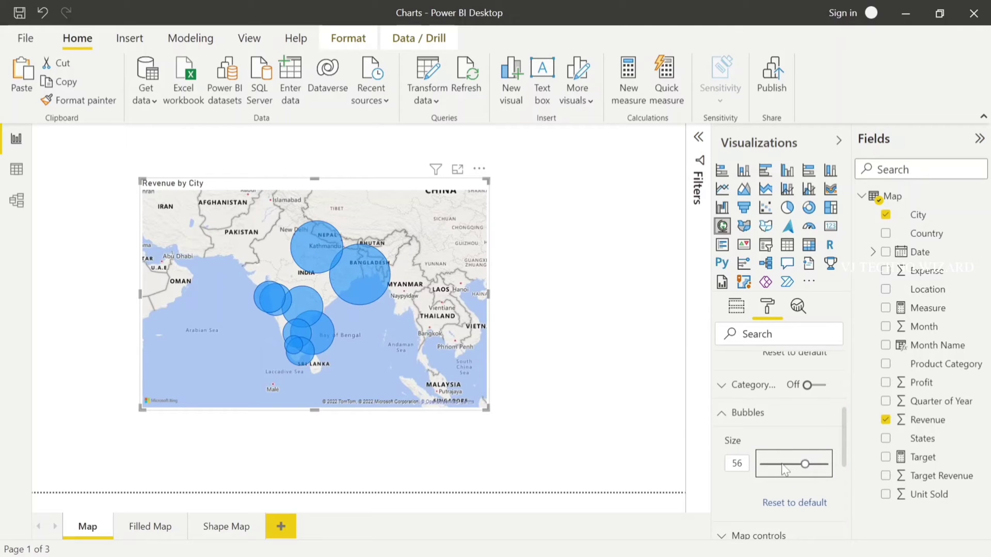
scroll(774, 469, down, 3)
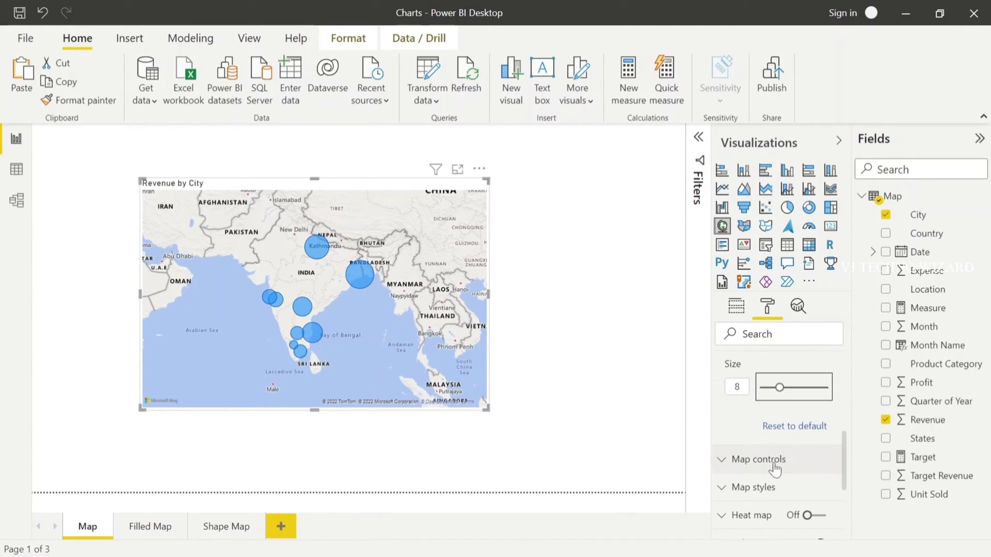
Turn off auto zoom in the map's controls settings
click(744, 462)
scroll(744, 459, down, 1)
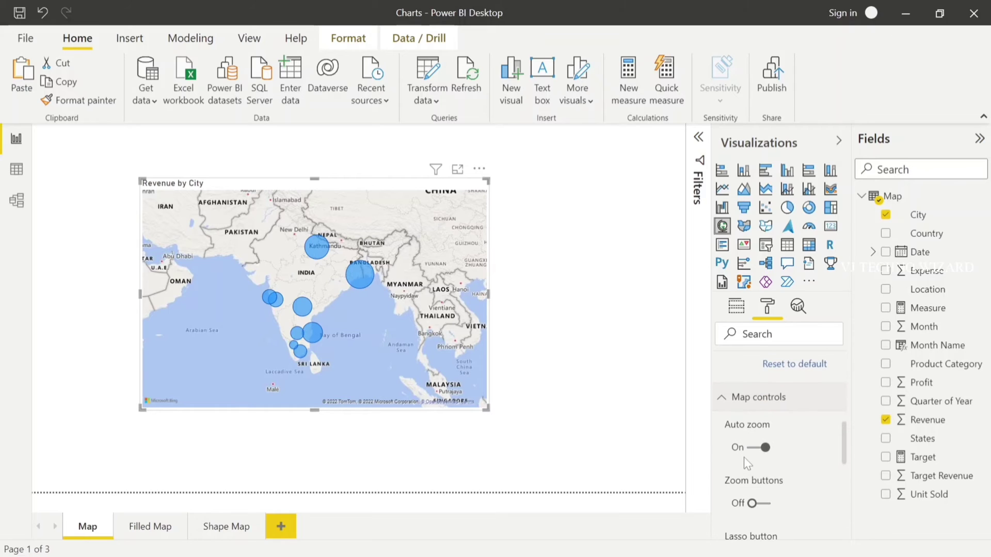
scroll(760, 511, down, 1)
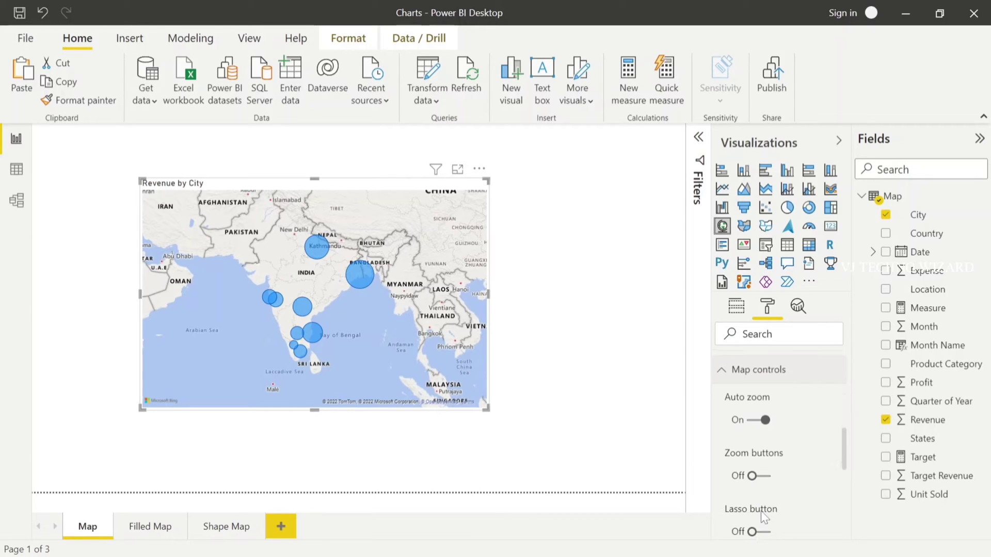
click(757, 421)
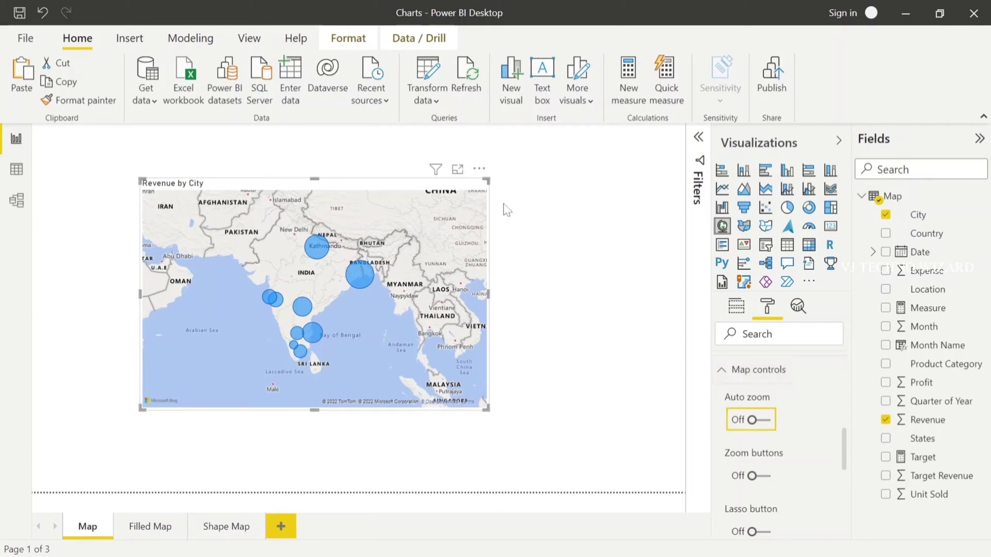
Move the map visual further right to free space on its left side, and deselect it
drag(379, 179, 453, 181)
click(643, 253)
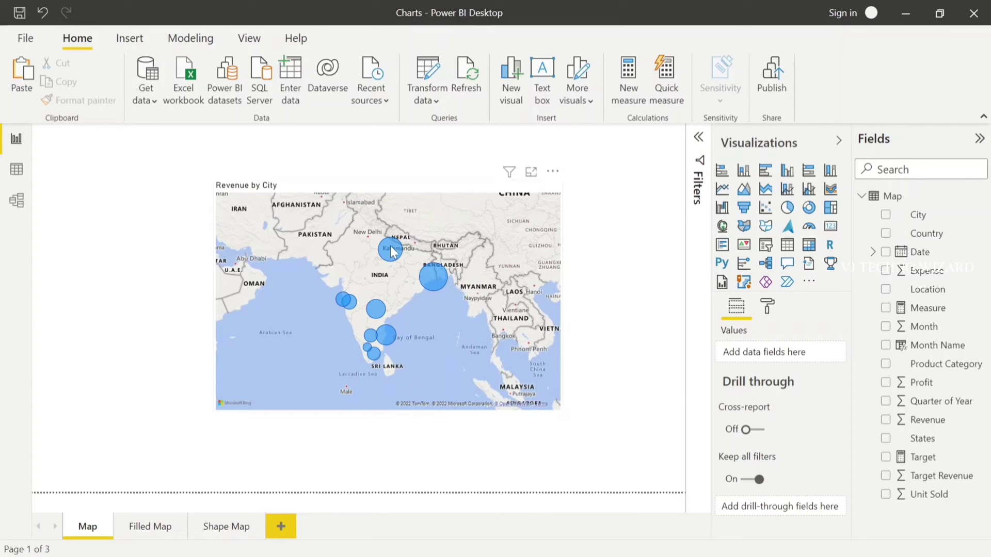
Inspect the city and revenue tooltips of several bubbles on the map, including Kolkata, Mumbai and Chennai
mouse_move(393, 252)
mouse_move(433, 274)
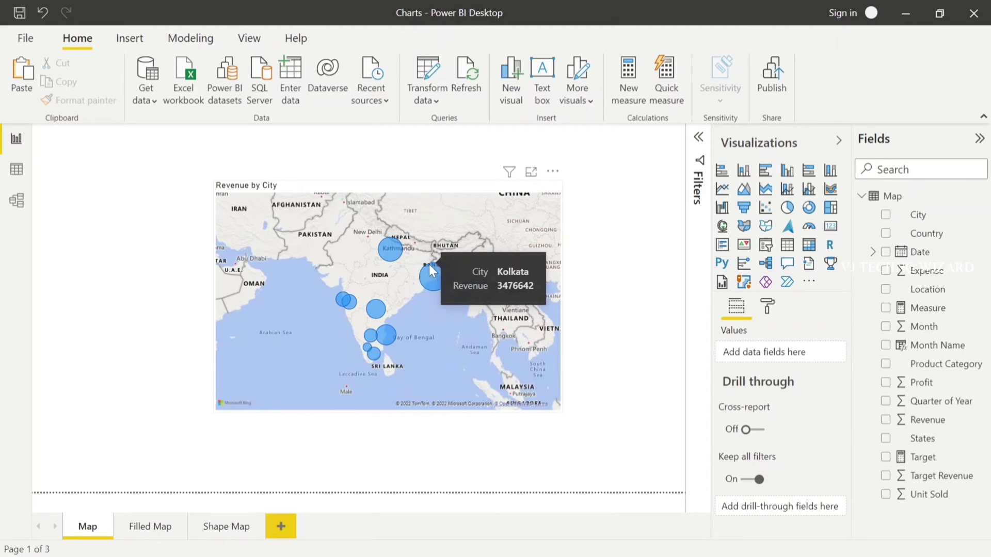
mouse_move(340, 301)
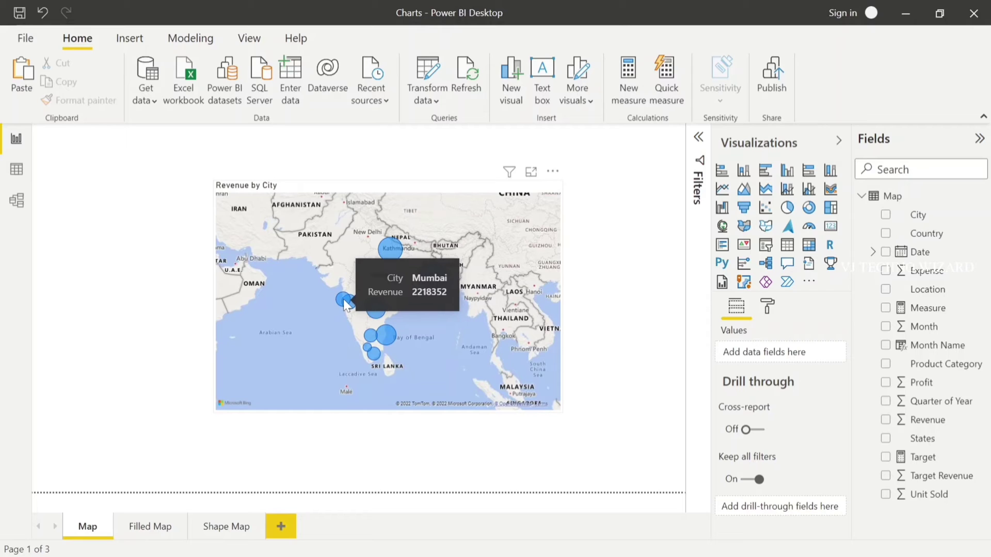
mouse_move(369, 317)
mouse_move(385, 336)
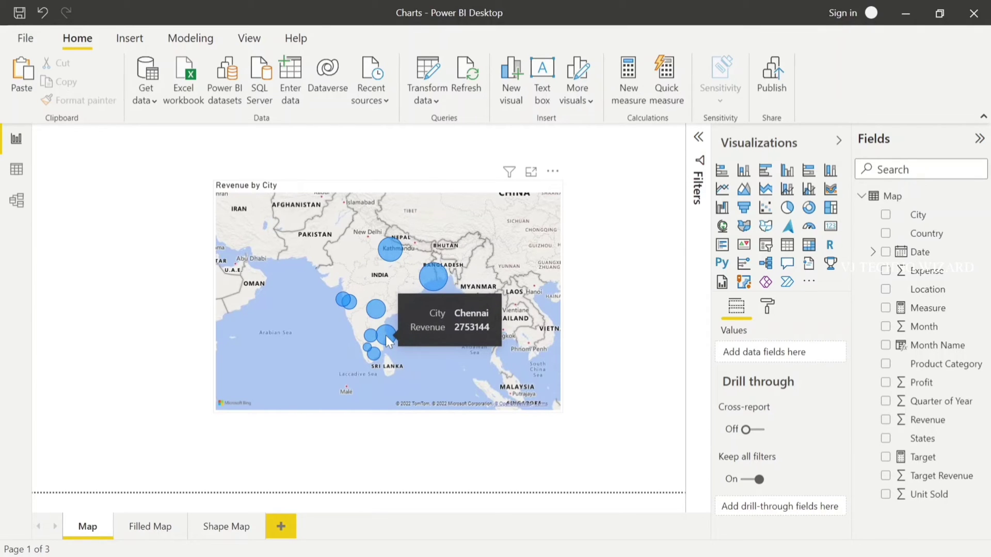
click(384, 179)
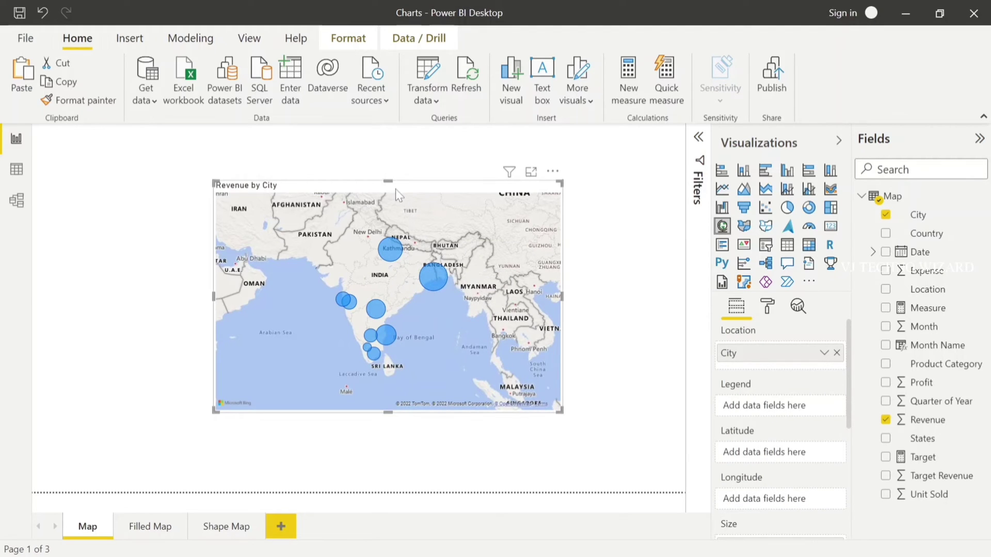
Add a City slicer to the left of the map and lengthen it to fit the full list of cities
click(652, 229)
click(765, 246)
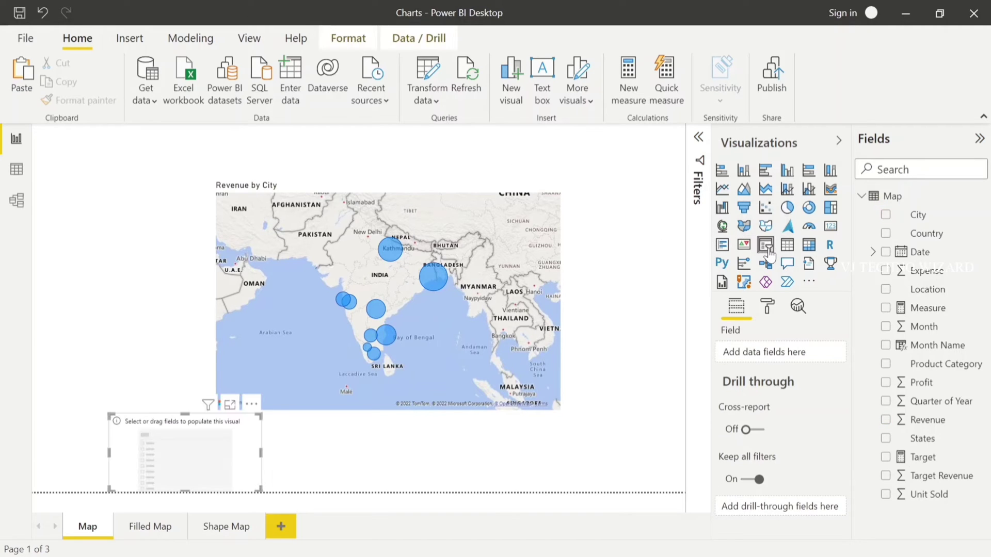
drag(203, 448, 128, 212)
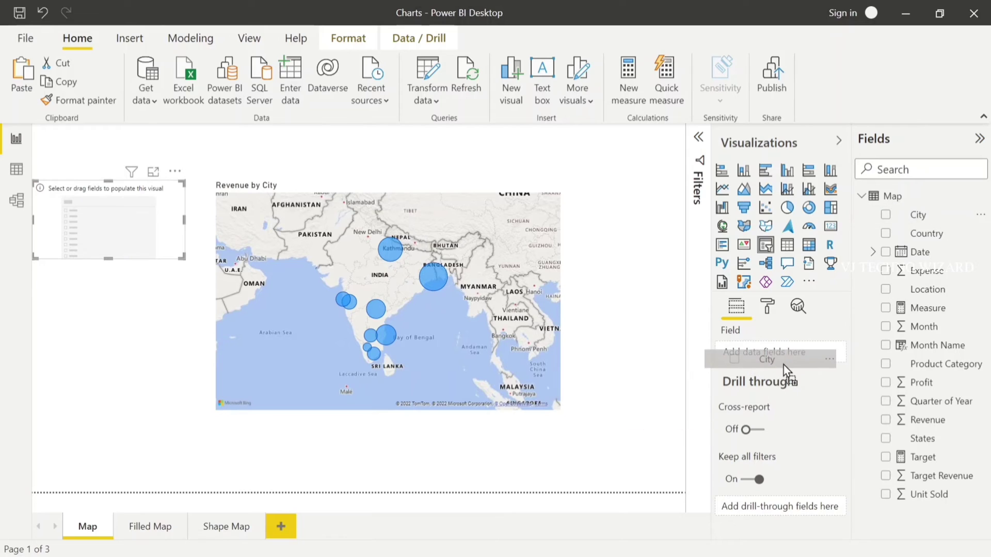
drag(917, 215, 752, 351)
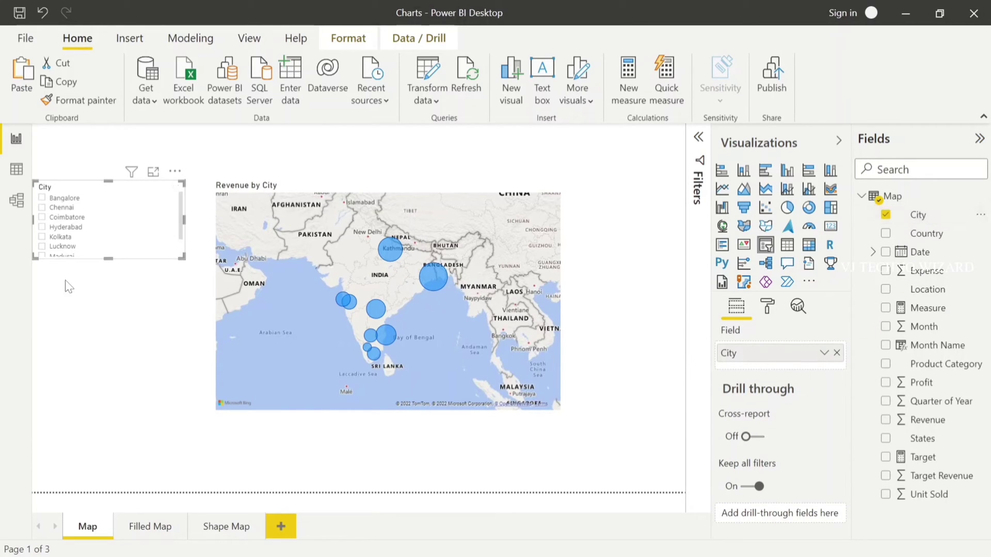
drag(107, 256, 110, 360)
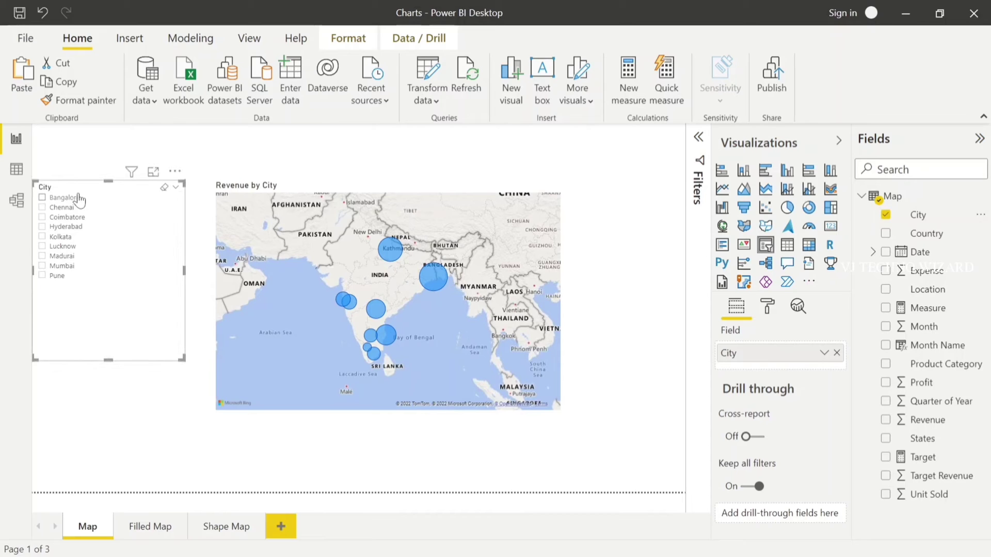
Filter the map to Chennai with the City slicer and turn on the map's auto zoom
click(62, 208)
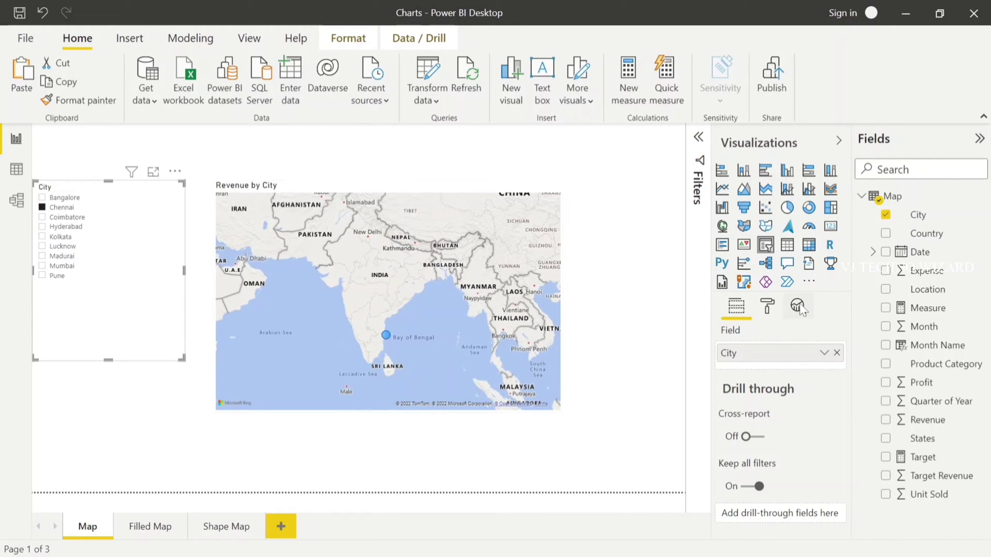
click(768, 308)
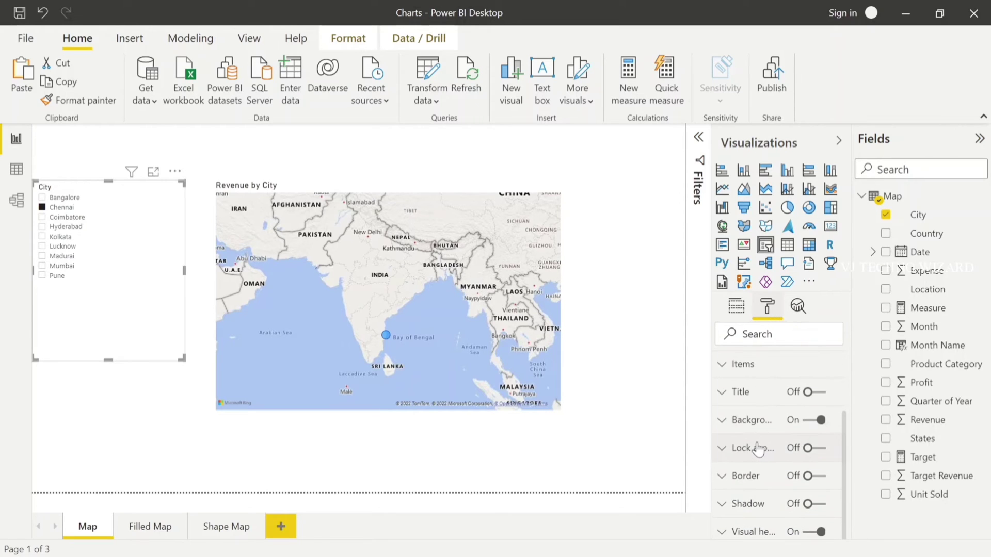
scroll(757, 449, up, 3)
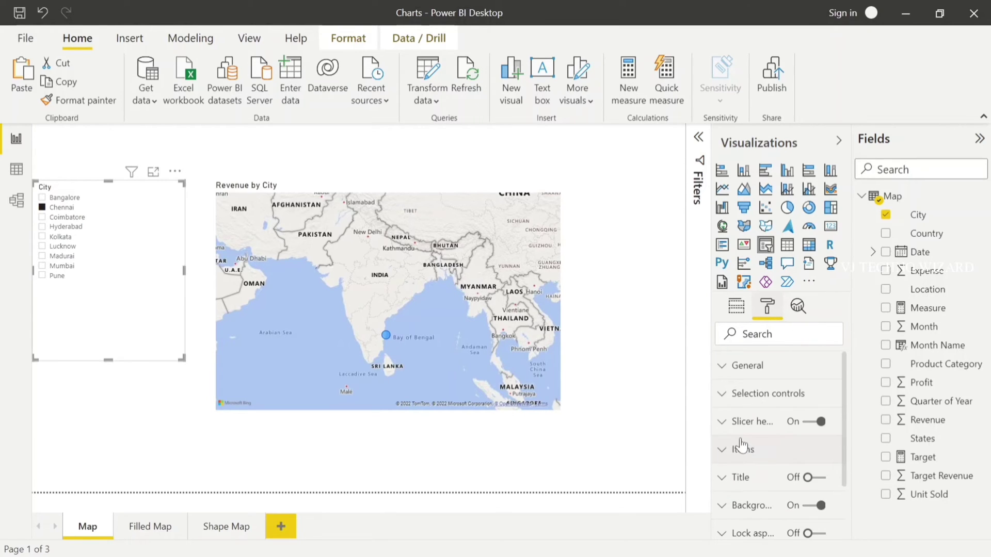
click(449, 189)
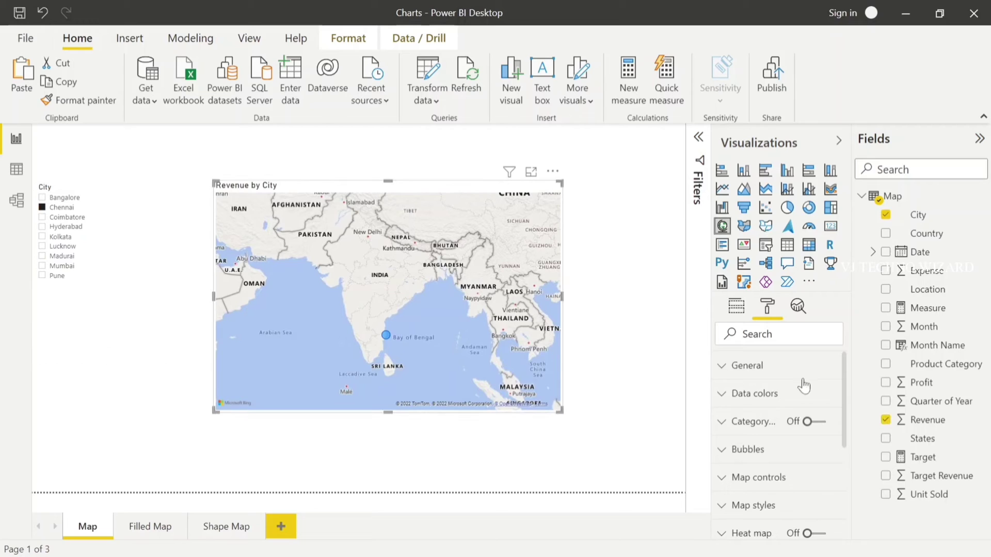
scroll(752, 427, down, 1)
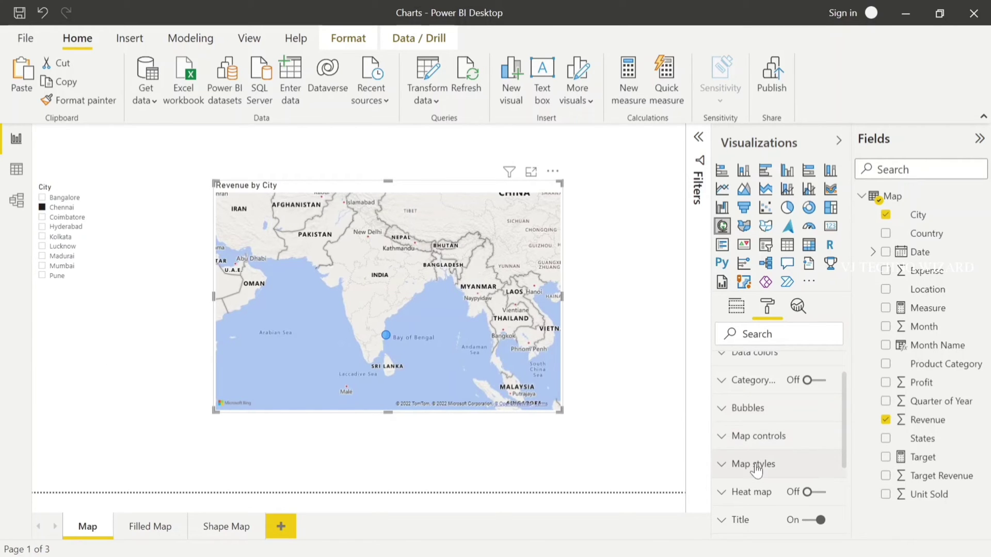
scroll(754, 470, down, 1)
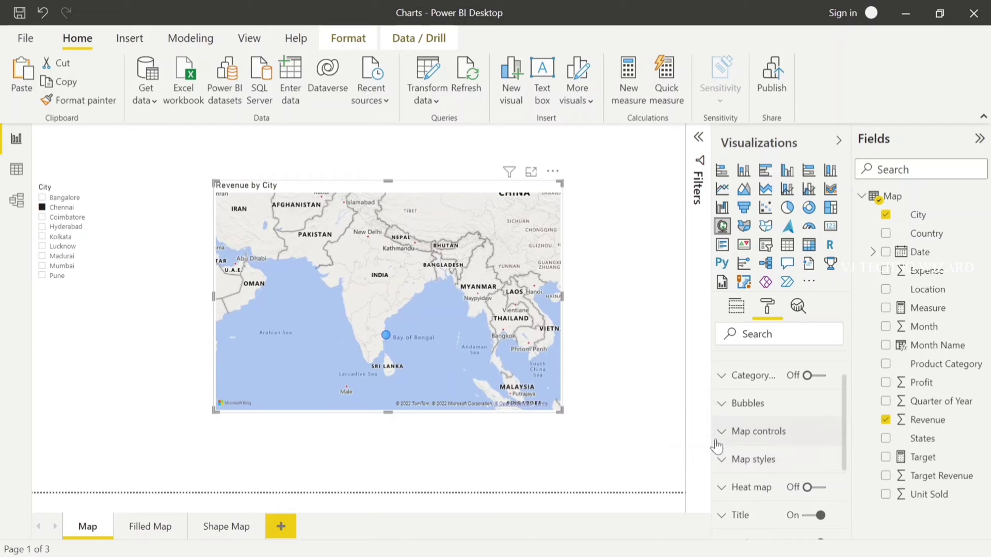
click(733, 438)
click(754, 453)
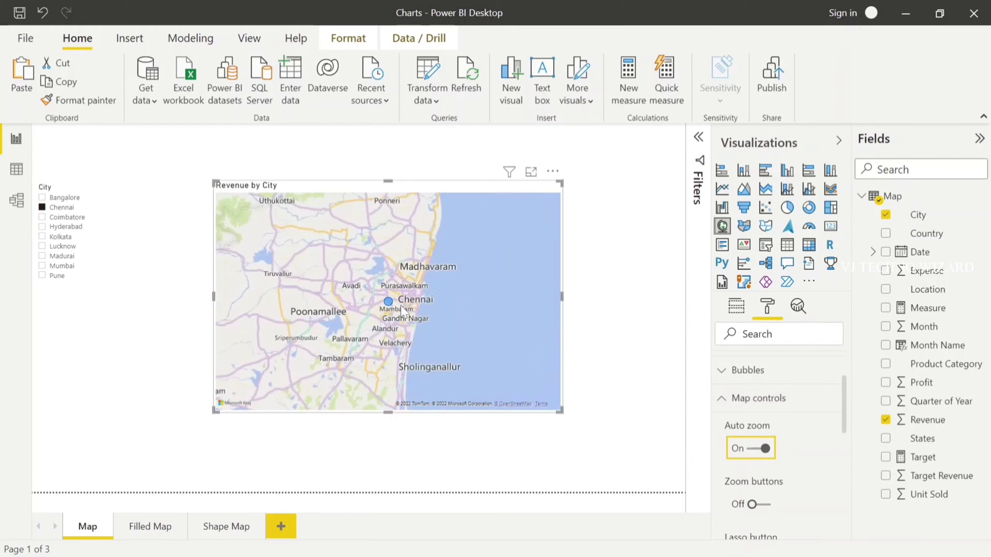
Test the auto zoom by switching the City slicer to Bangalore and back to Chennai
click(62, 199)
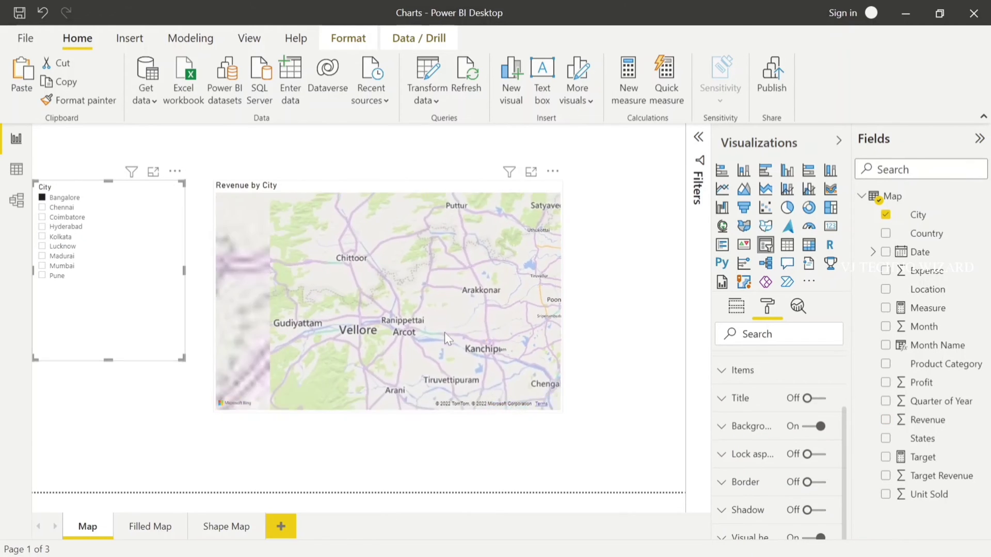
click(67, 208)
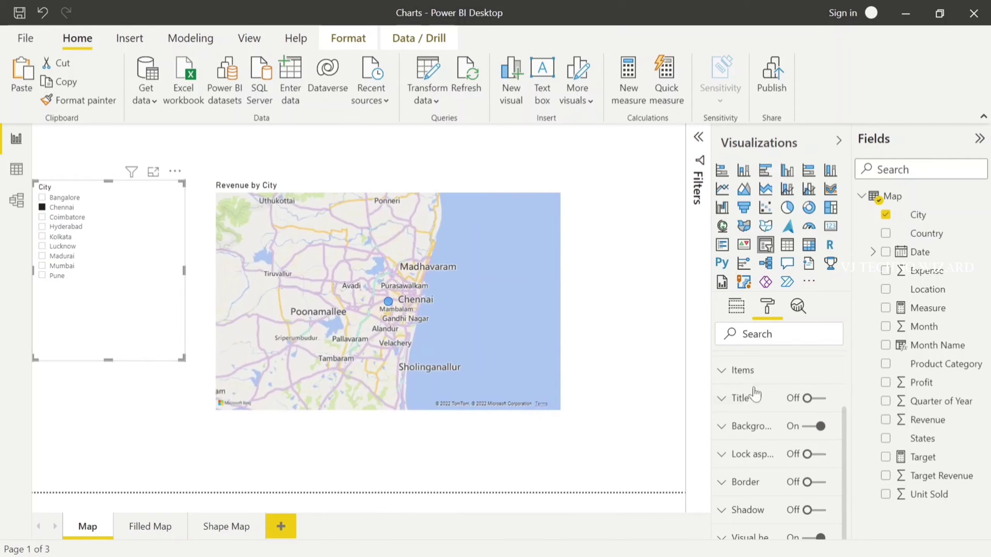
Turn on the zoom buttons in the map visual's controls settings
scroll(772, 475, down, 1)
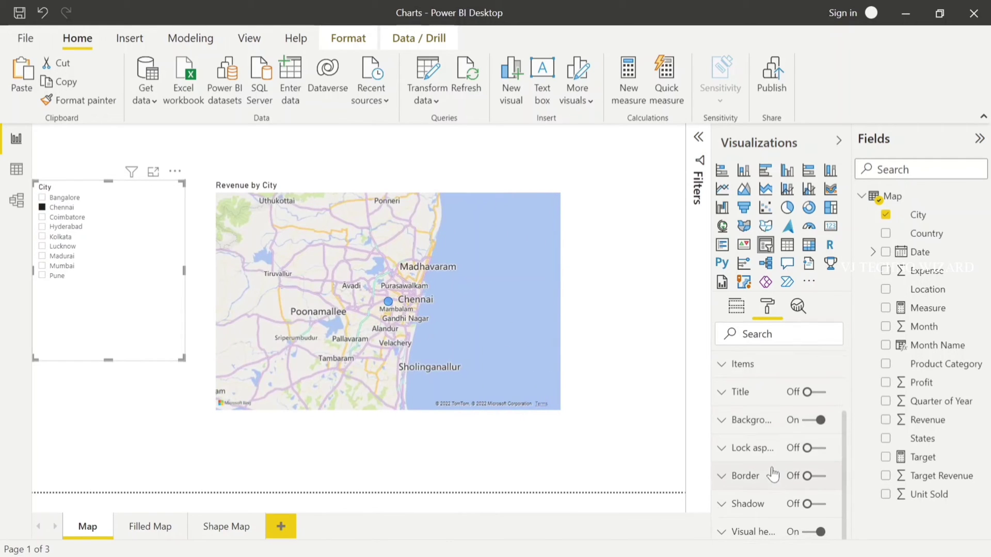
click(537, 189)
scroll(757, 476, down, 2)
click(754, 442)
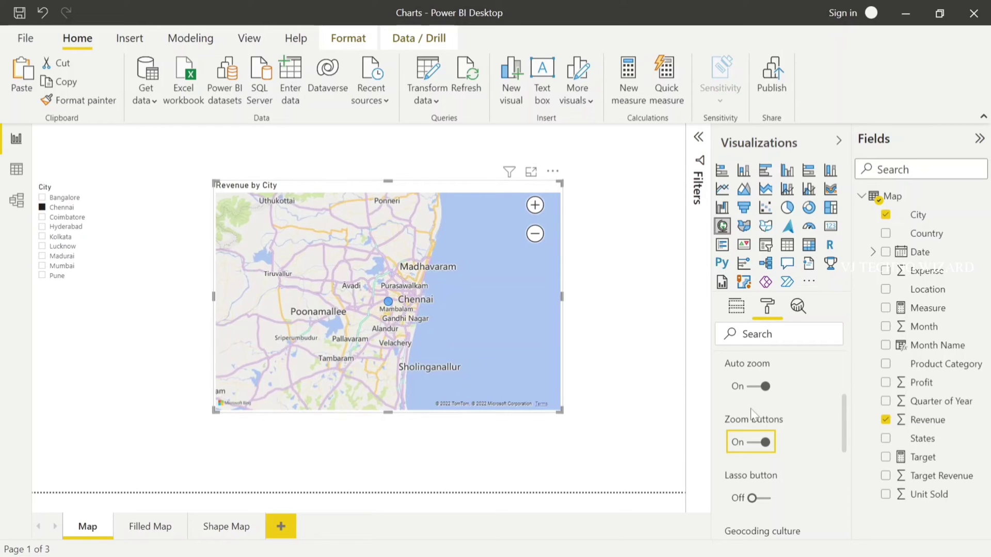
Turn on the heat map for the map visual and set its radius to 16
scroll(750, 408, down, 5)
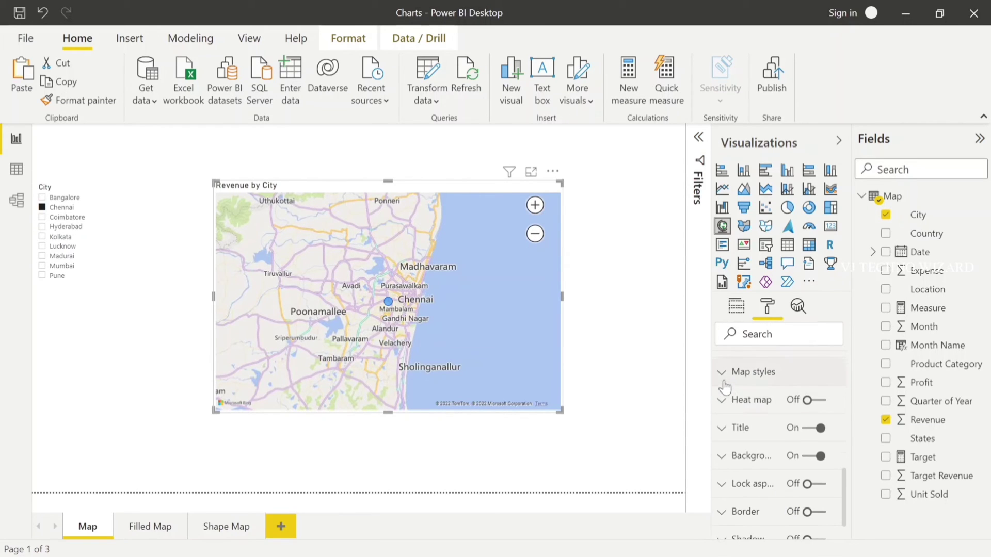
click(725, 384)
scroll(748, 446, down, 5)
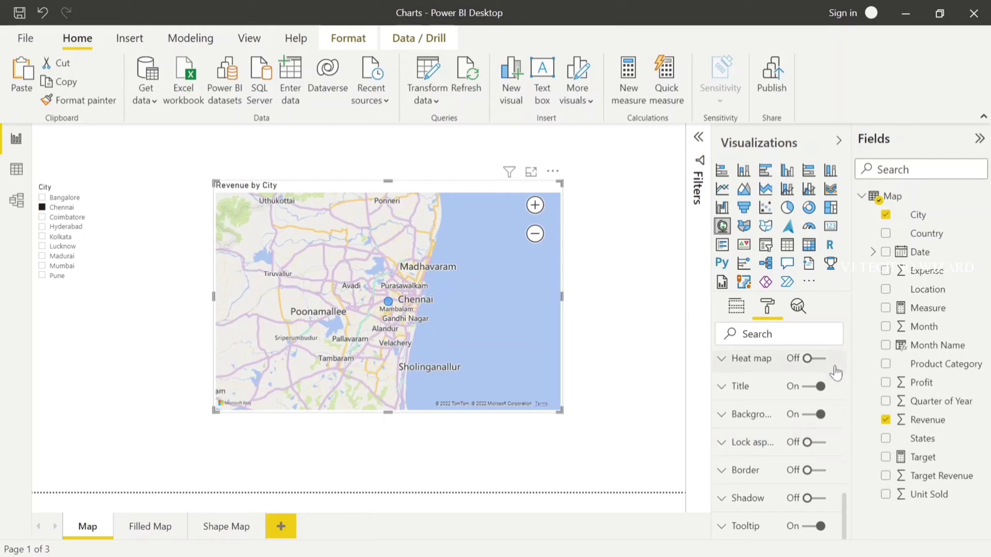
click(814, 360)
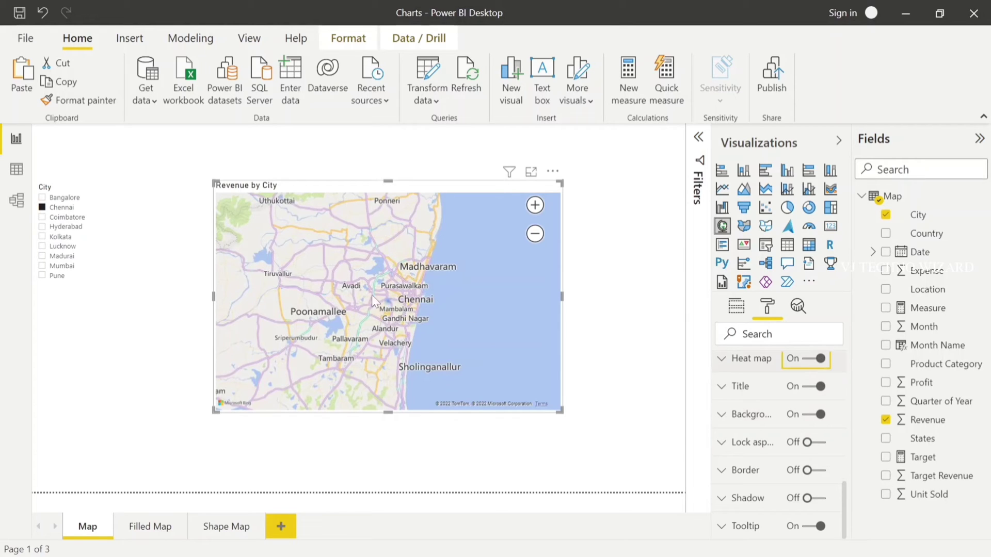
click(732, 364)
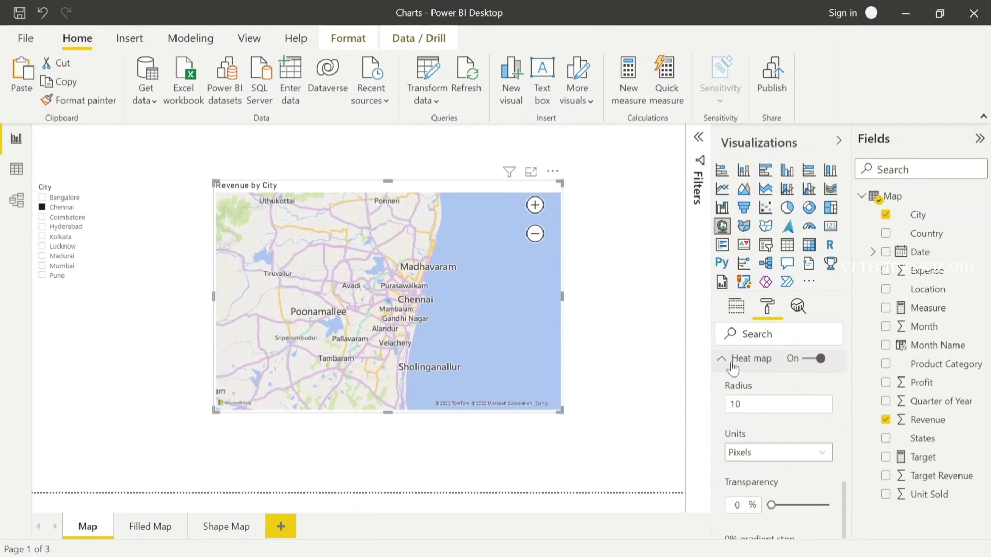
click(739, 404)
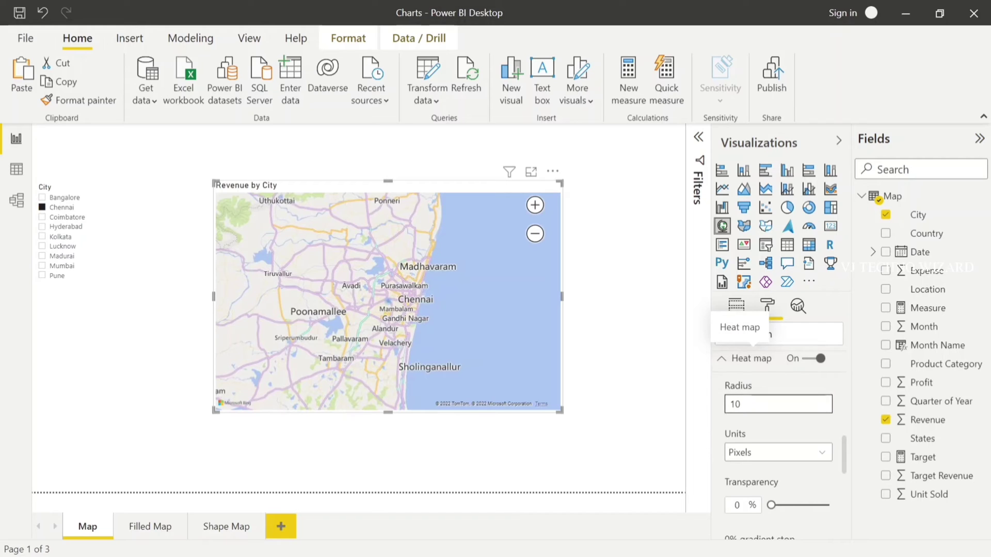
Try another unit for the heat map radius and switch it back to Pixels
click(764, 452)
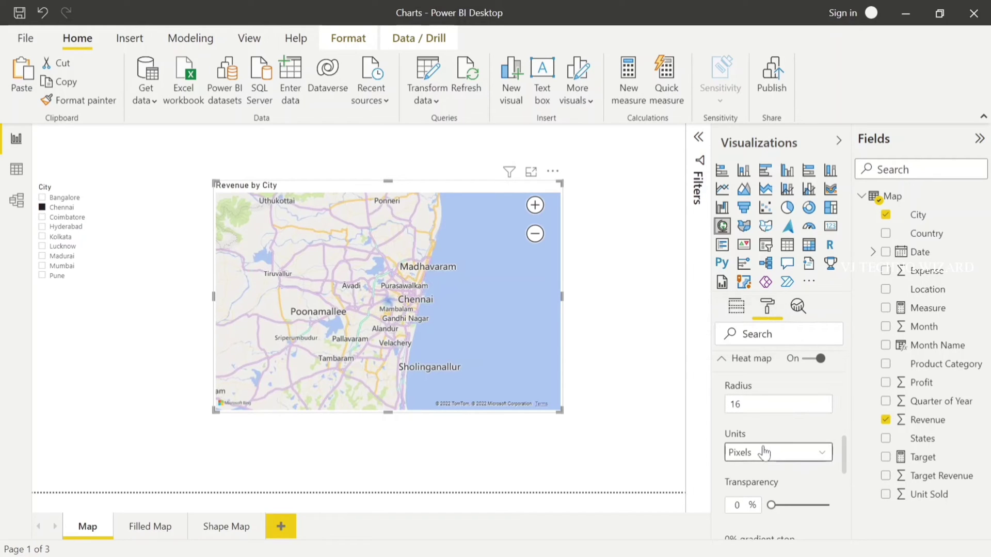
click(765, 452)
click(757, 455)
click(753, 489)
click(761, 452)
click(747, 467)
Examine the heat map's transparency and gradient stop settings and the remaining formatting options of the map visual
scroll(748, 464, down, 3)
scroll(749, 467, down, 5)
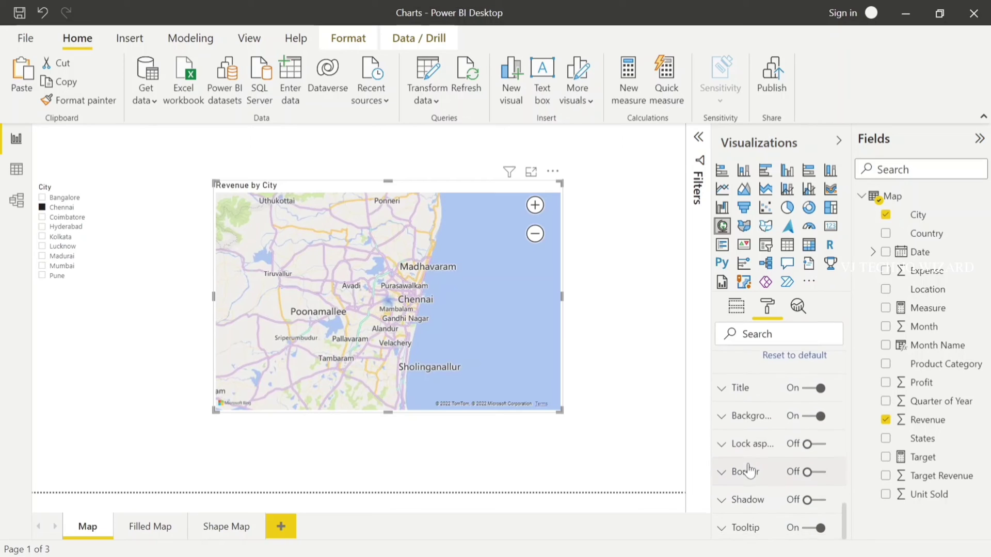
scroll(746, 454, up, 5)
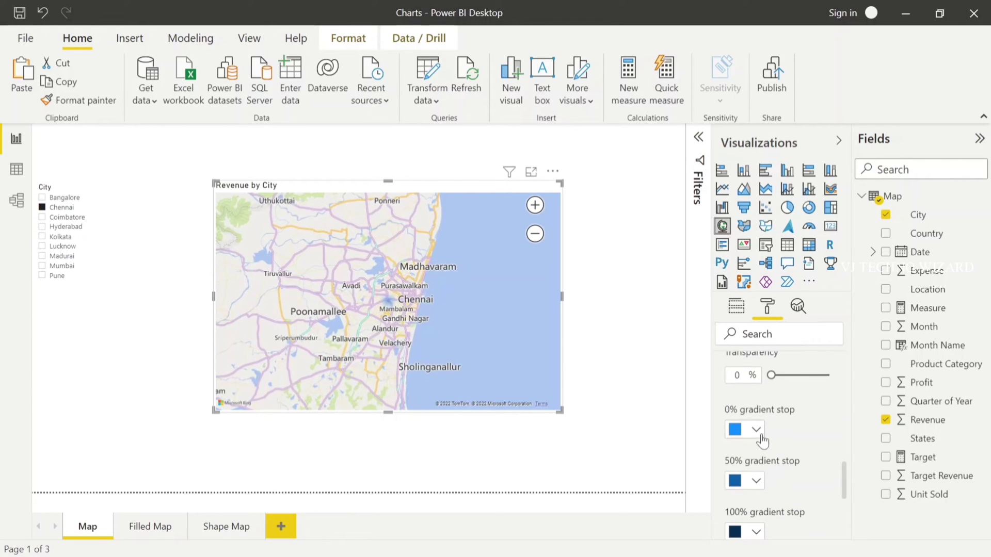
scroll(756, 438, down, 1)
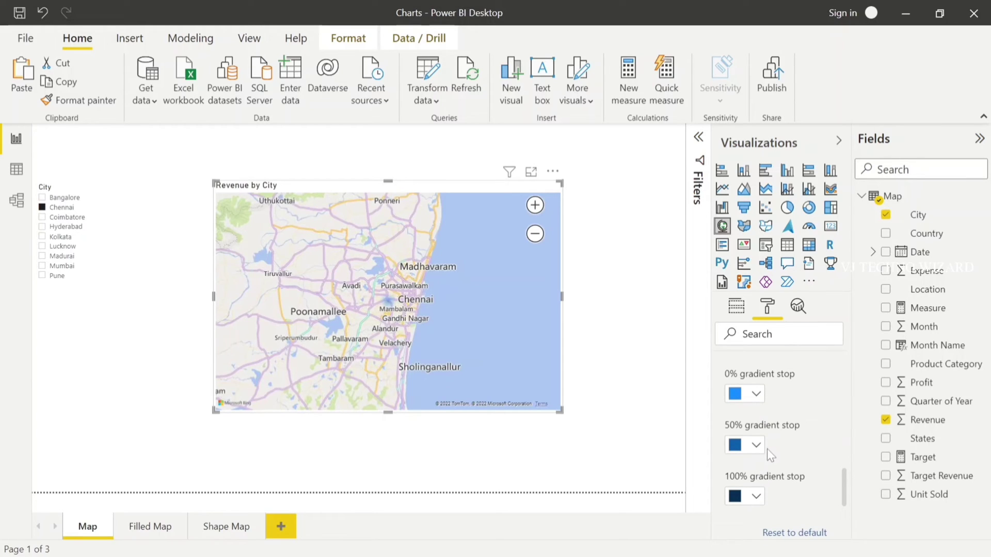
scroll(767, 449, down, 1)
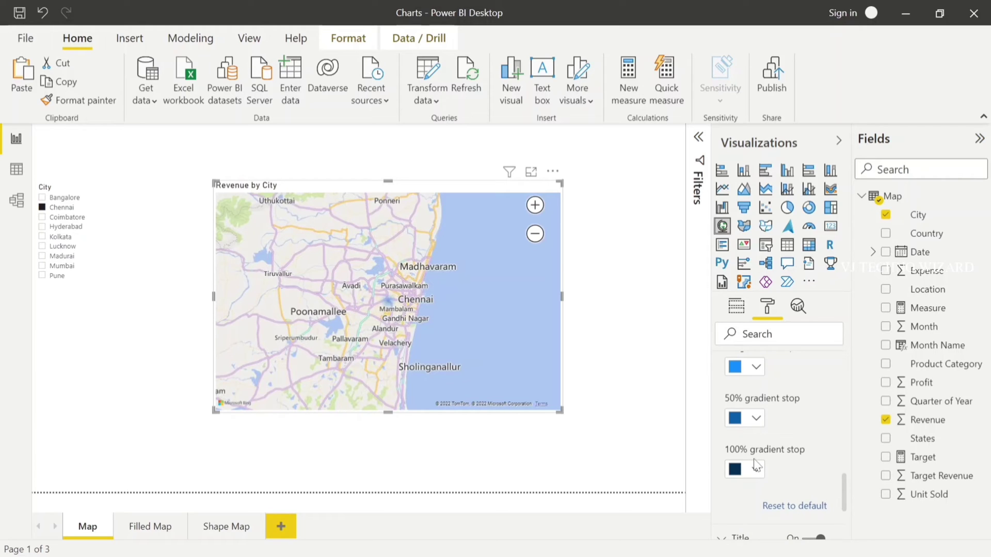
scroll(756, 464, down, 5)
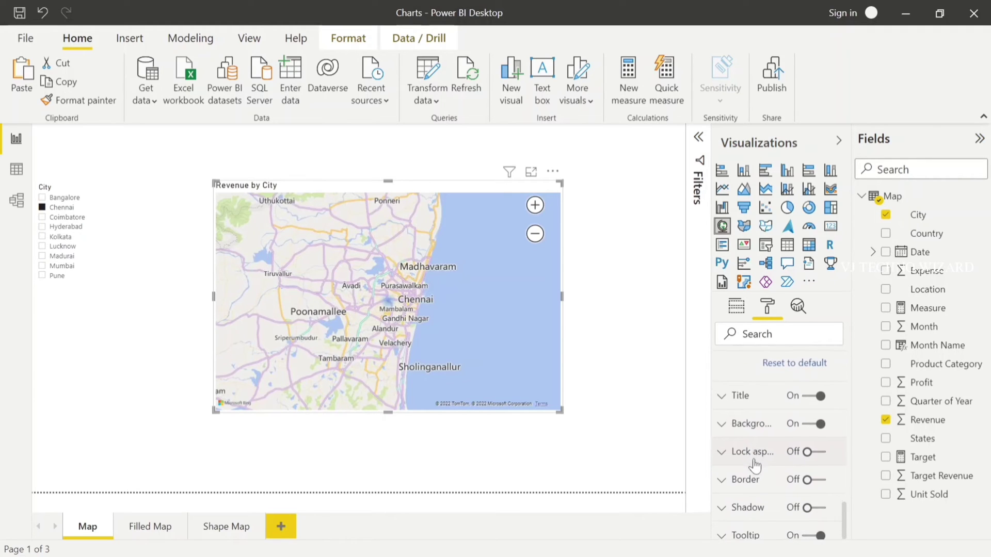
scroll(755, 465, down, 1)
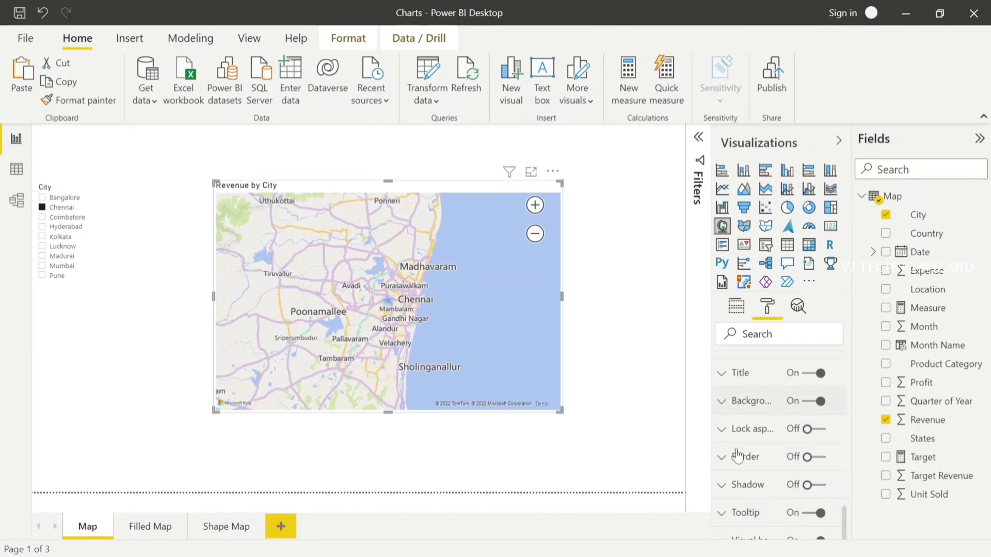
scroll(738, 508, down, 1)
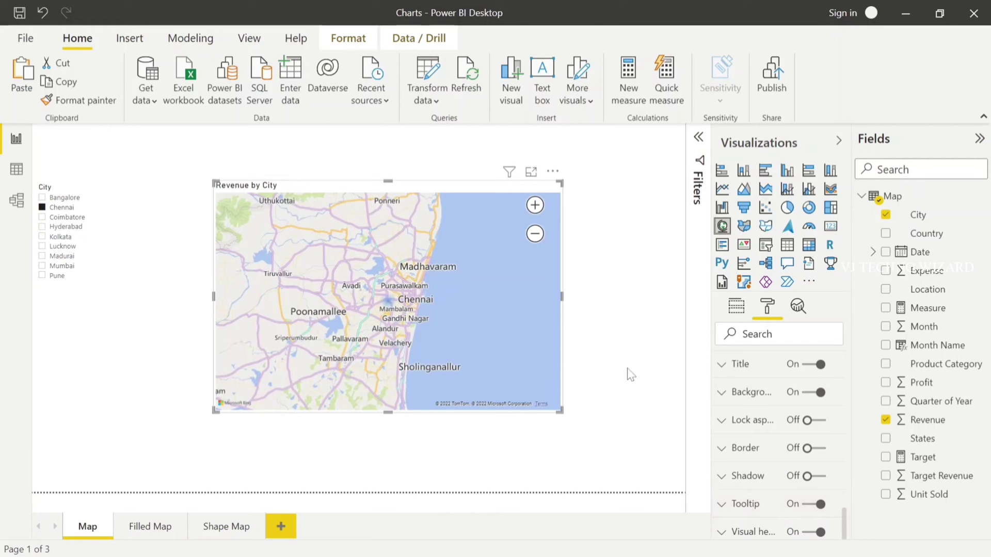
Add a filled map visual to the Filled Map page, move it to the middle of the canvas and enlarge it
click(144, 531)
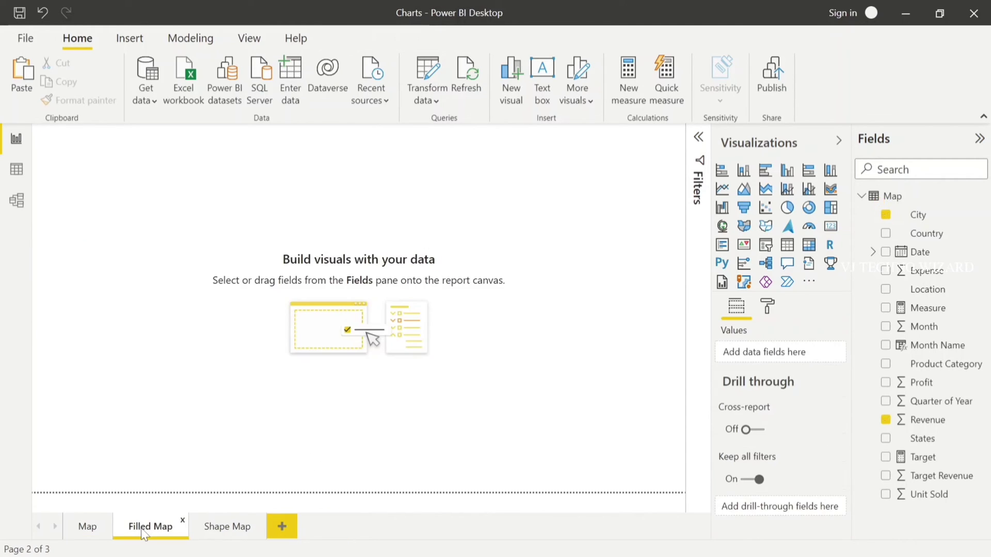
click(744, 226)
drag(98, 191, 317, 259)
drag(398, 333, 478, 376)
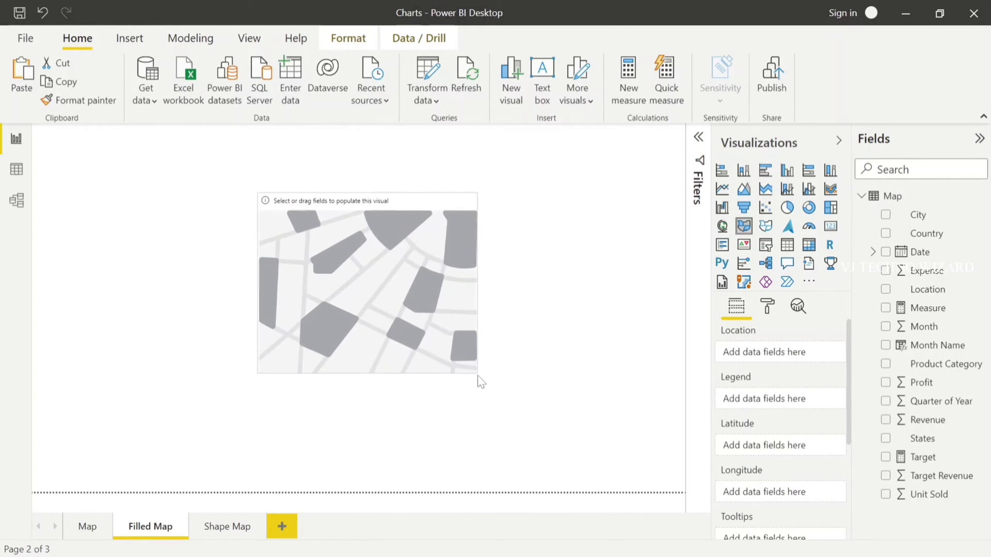
Assign Country as the filled map's location and enlarge the visual until the whole world map fits
click(919, 218)
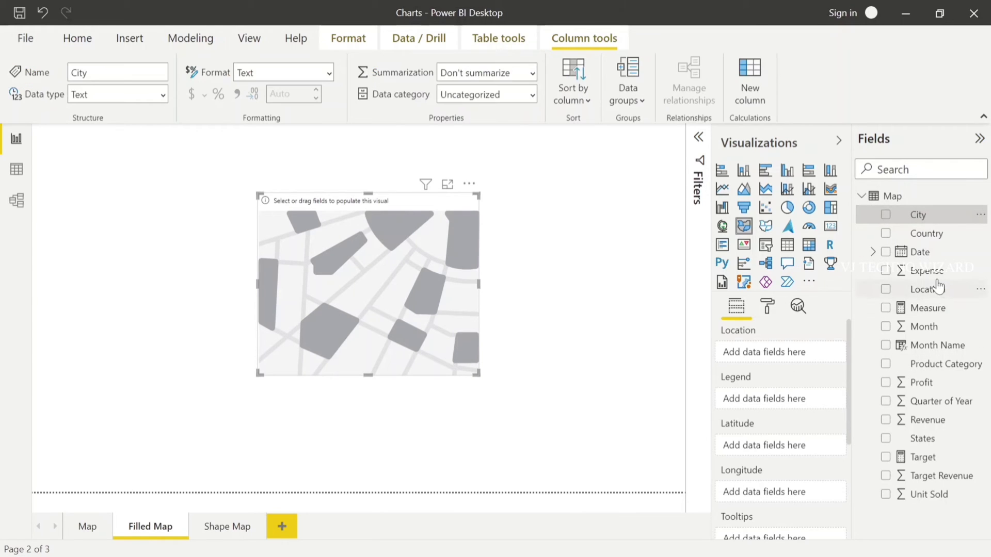
drag(924, 235, 790, 355)
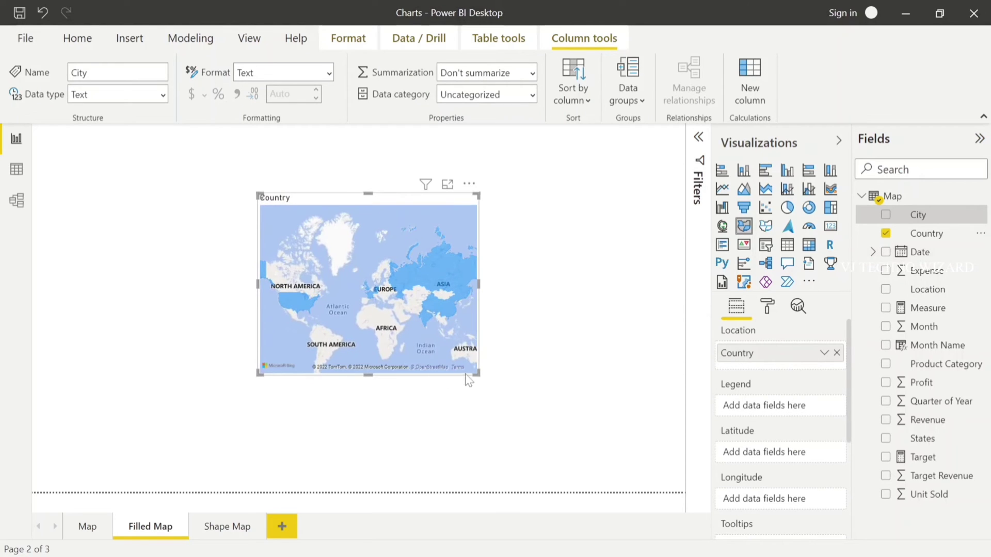
drag(477, 379, 559, 436)
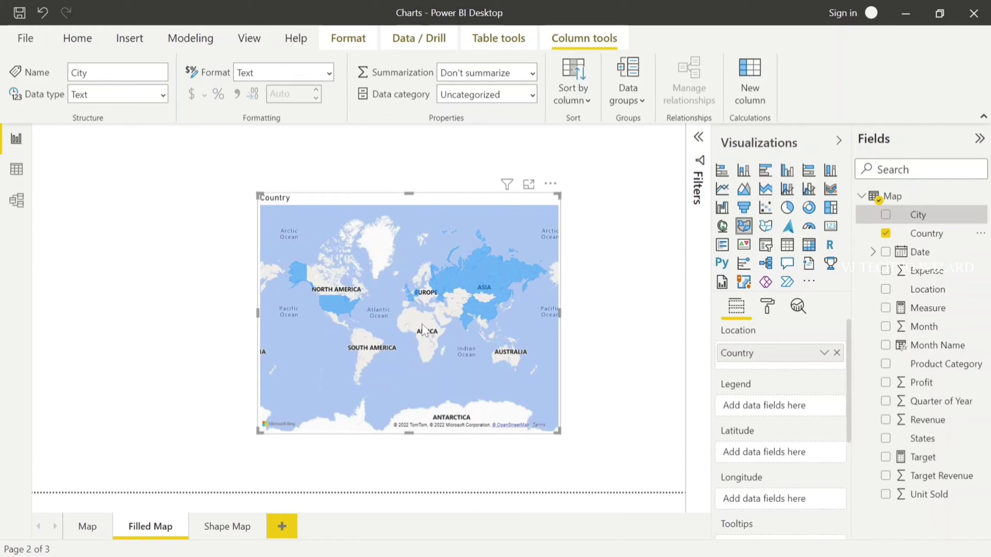
Add Revenue to the filled map's tooltips and check the tooltip for India
scroll(773, 389, down, 1)
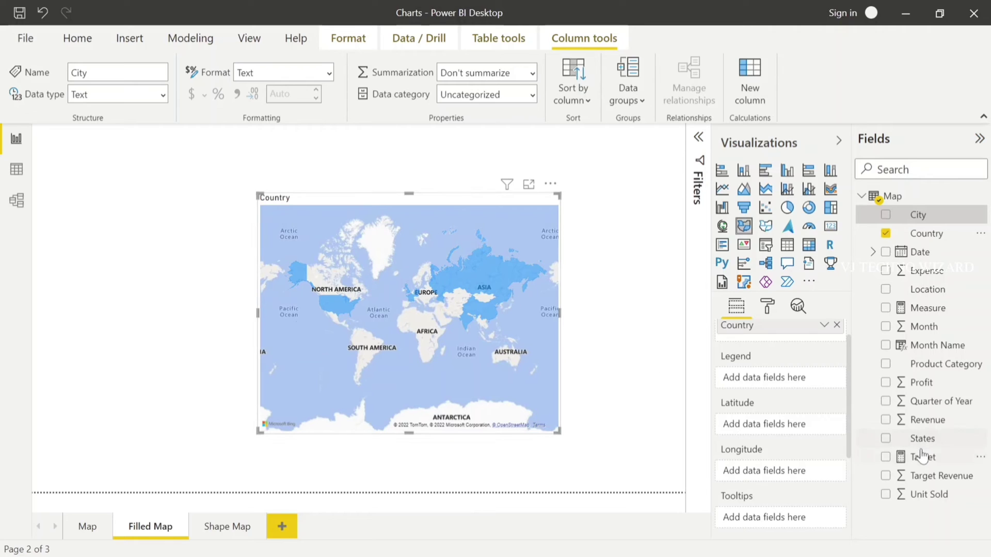
scroll(801, 485, down, 1)
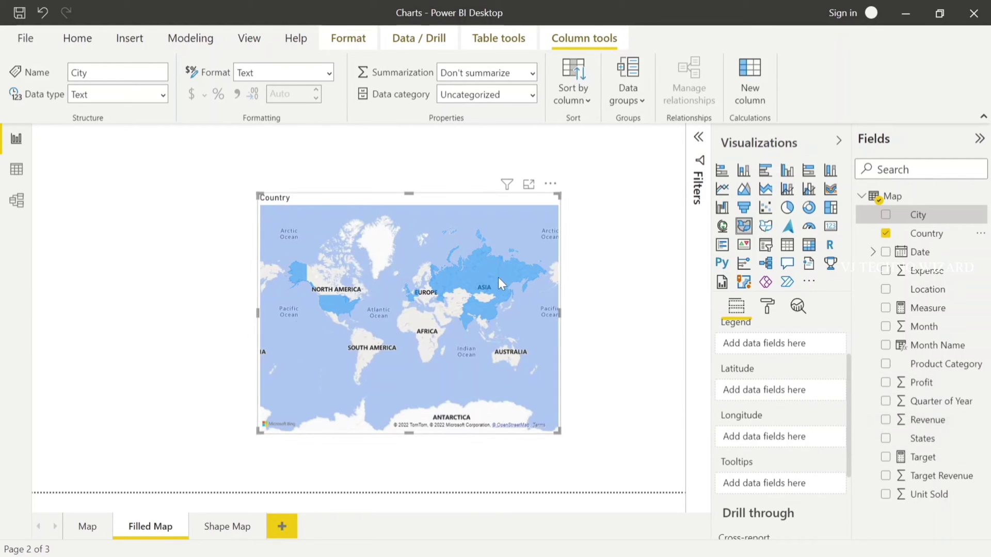
drag(946, 425, 789, 487)
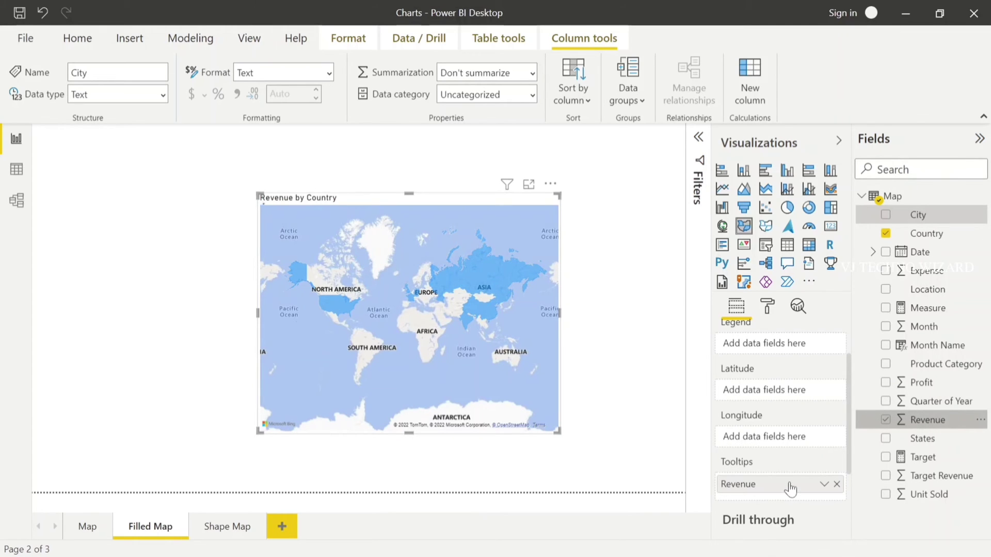
mouse_move(468, 318)
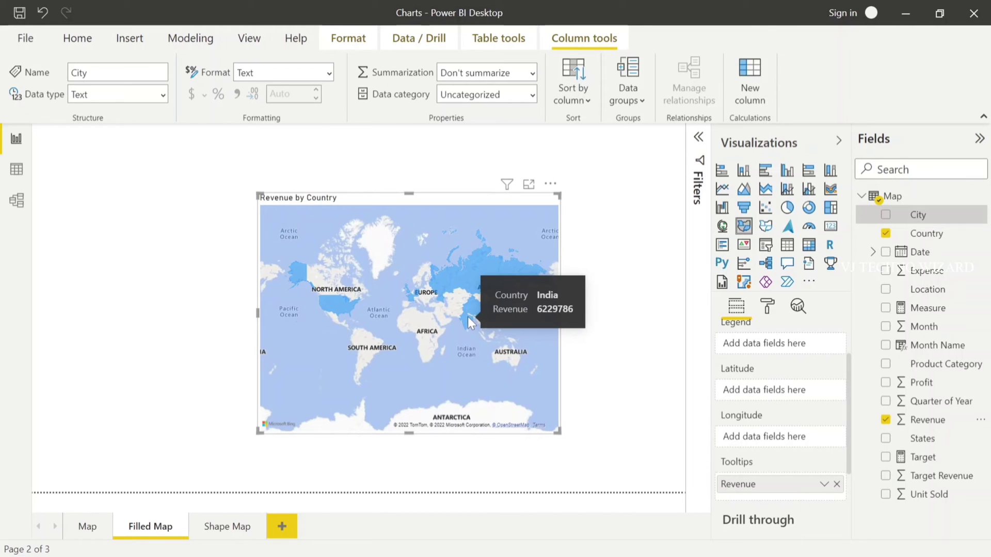
scroll(748, 372, up, 2)
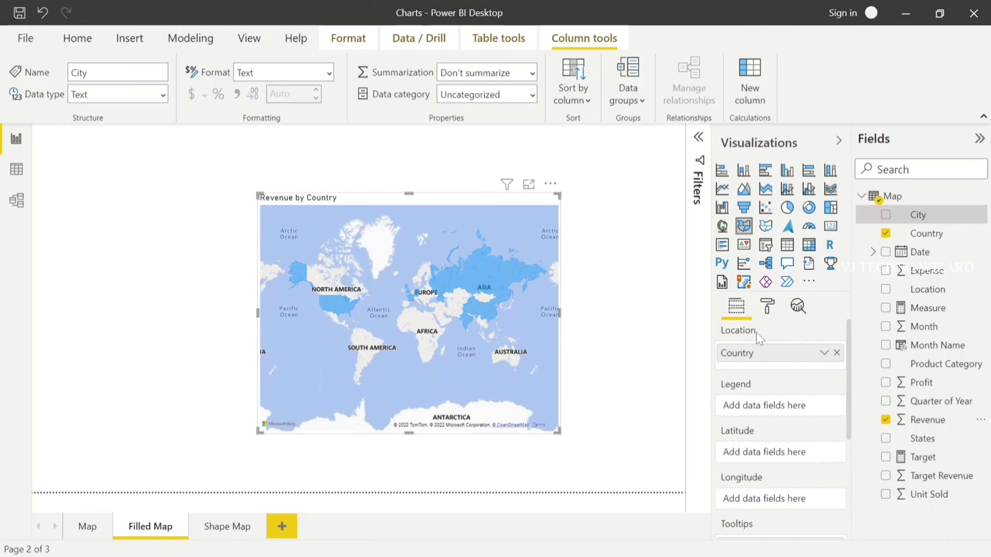
Open conditional formatting for the filled map's default data color and base the gradient on Sum of Revenue
click(765, 312)
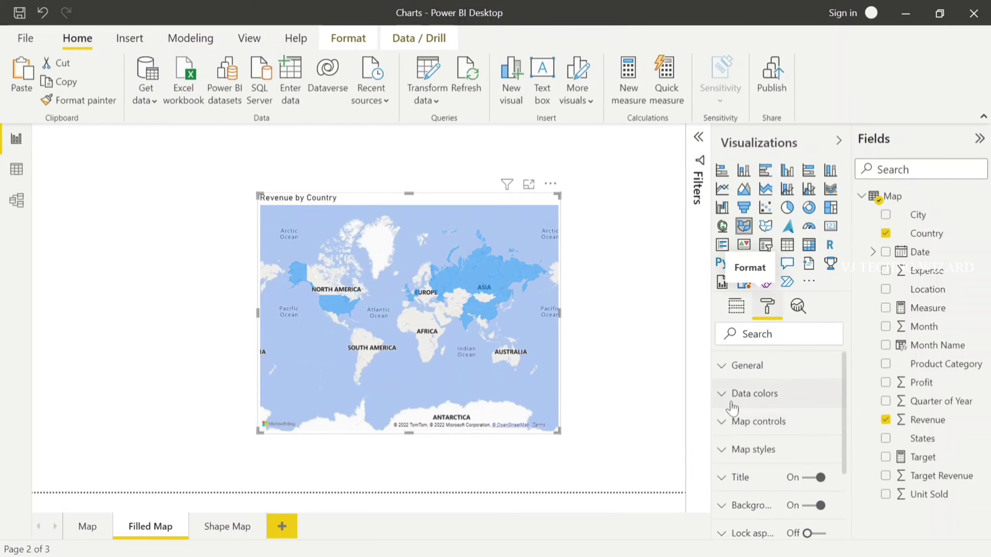
click(725, 398)
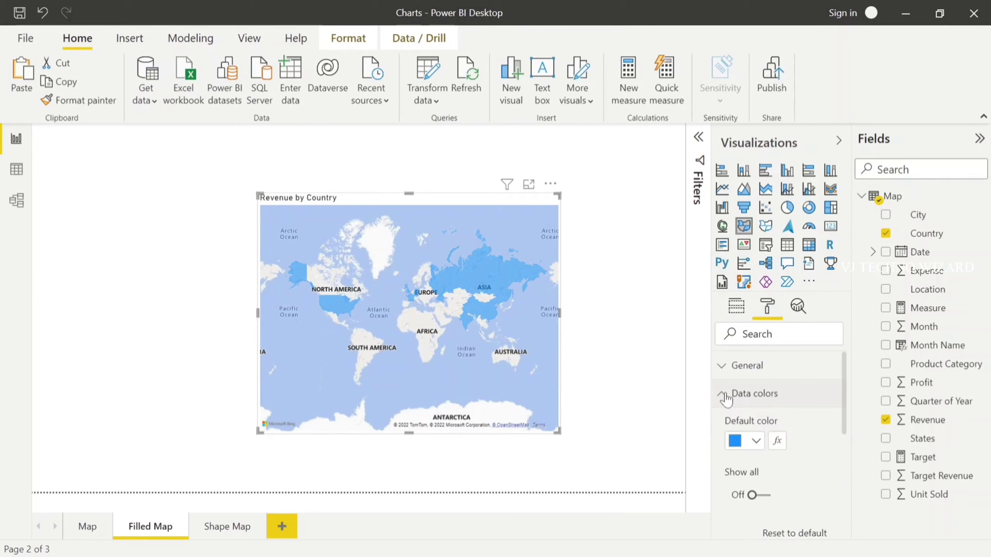
click(777, 441)
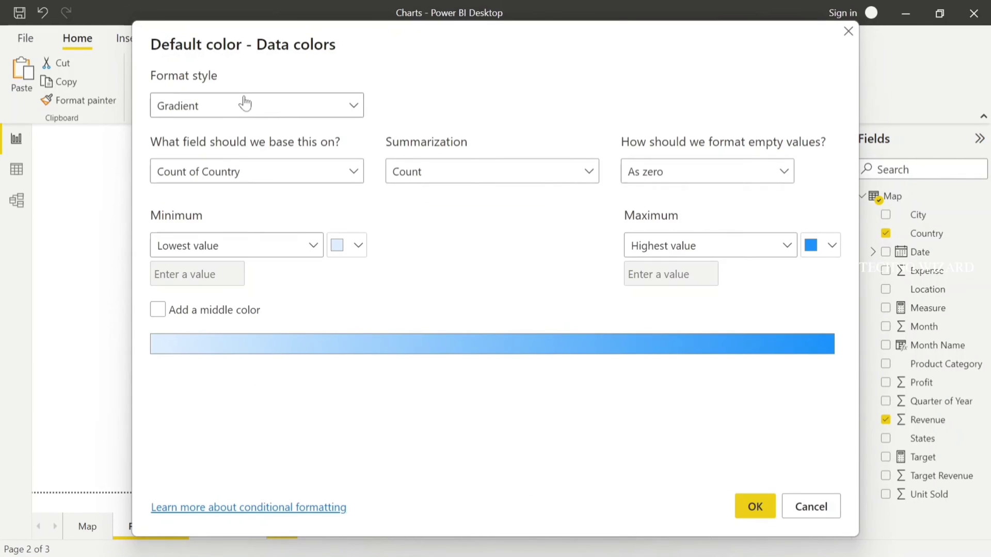
click(203, 108)
click(204, 109)
click(218, 171)
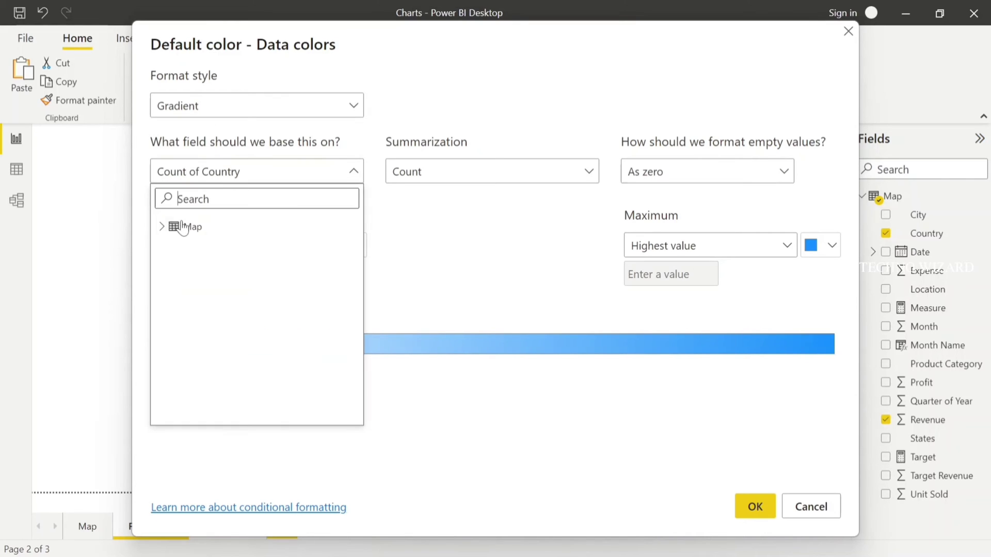
click(166, 228)
scroll(203, 316, down, 3)
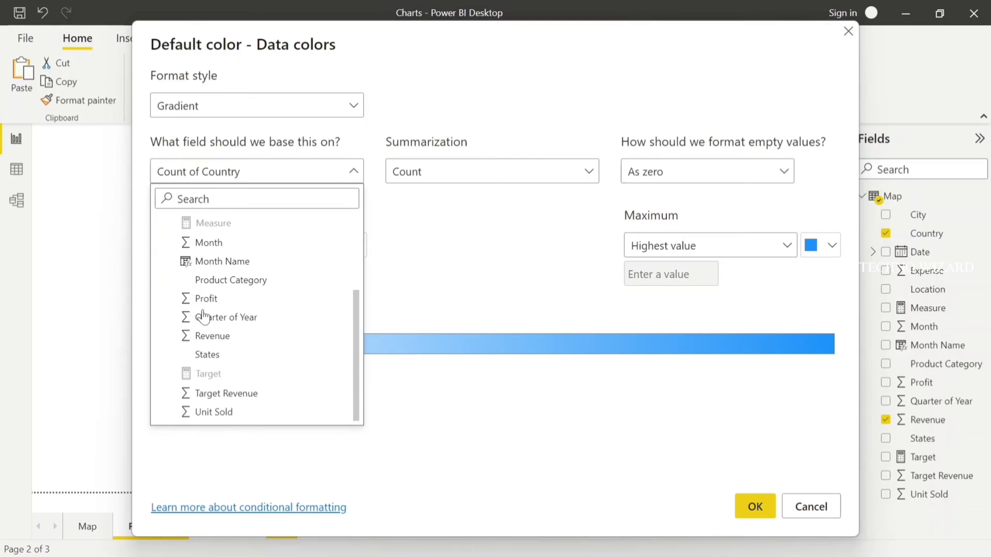
click(227, 339)
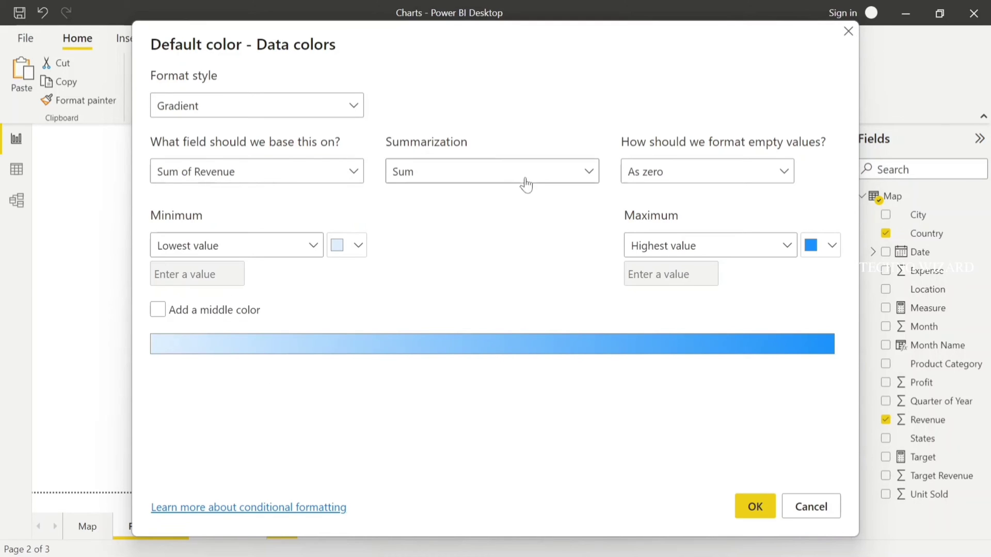
Set the gradient's color for the lowest value to a custom light red, about #EC9494
click(353, 245)
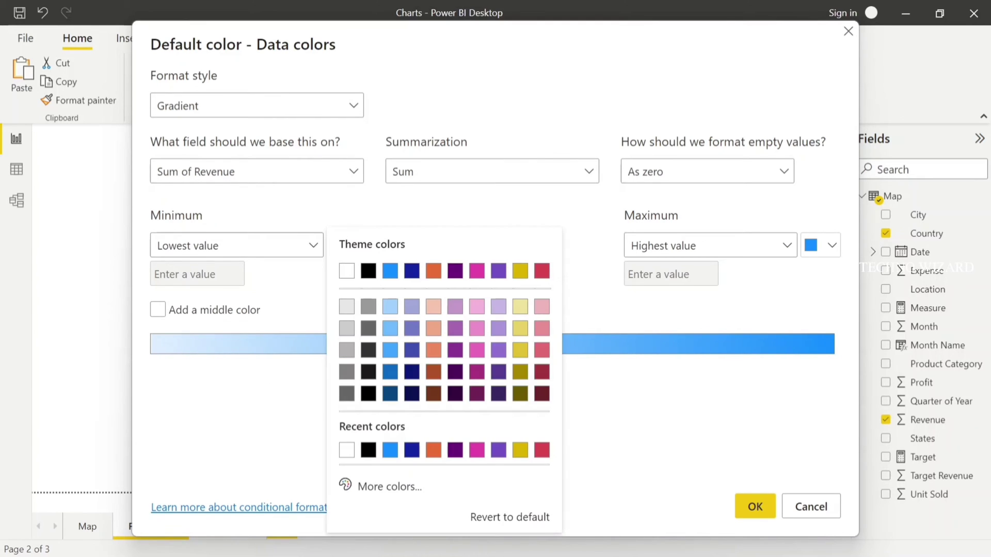
click(382, 486)
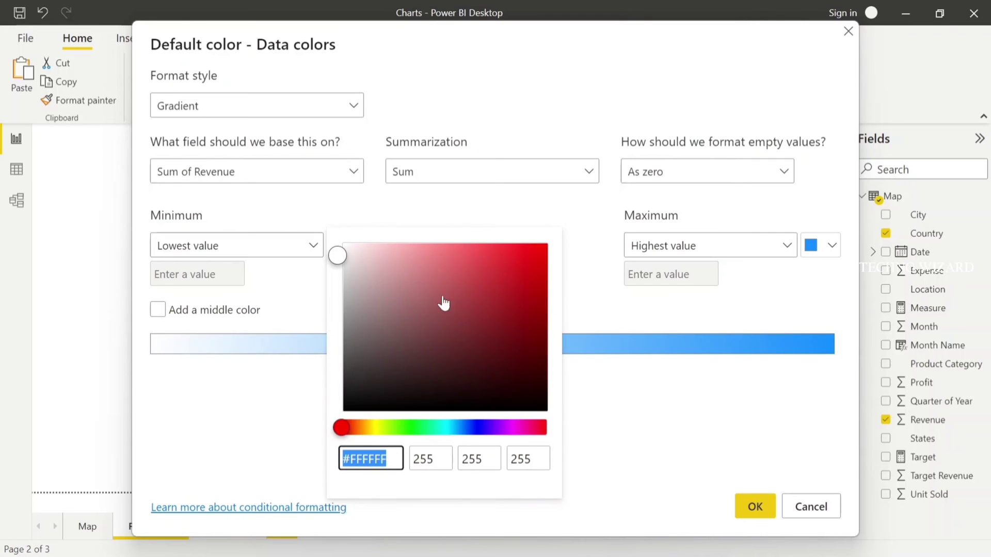
click(413, 256)
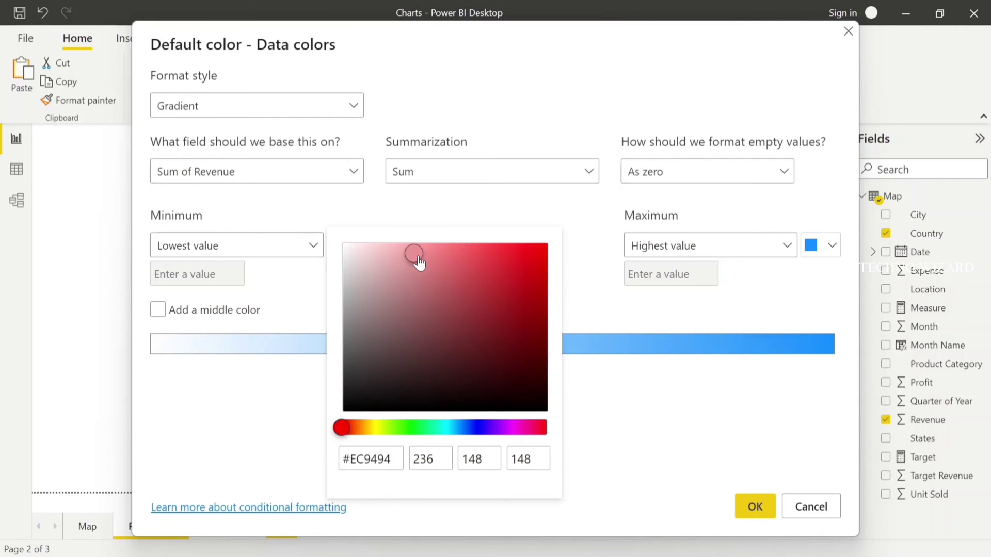
click(507, 215)
Set the gradient's color for the highest value to a custom bright red and apply it to the filled map
click(813, 253)
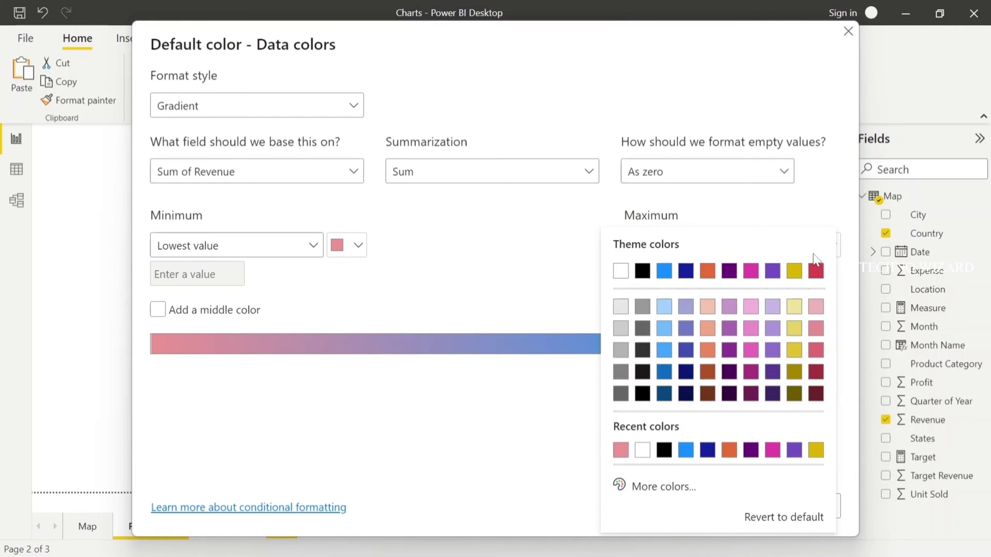
click(815, 270)
click(818, 255)
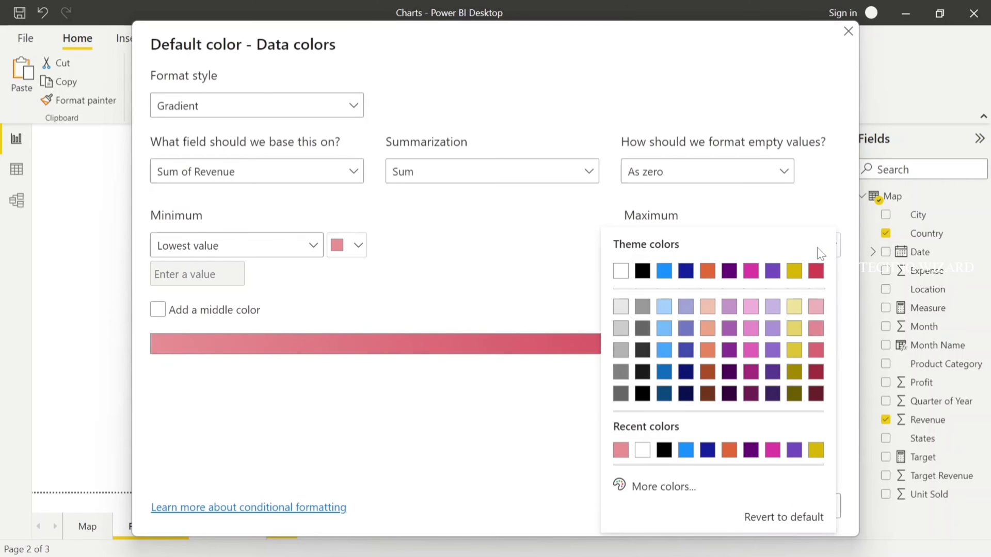
click(644, 496)
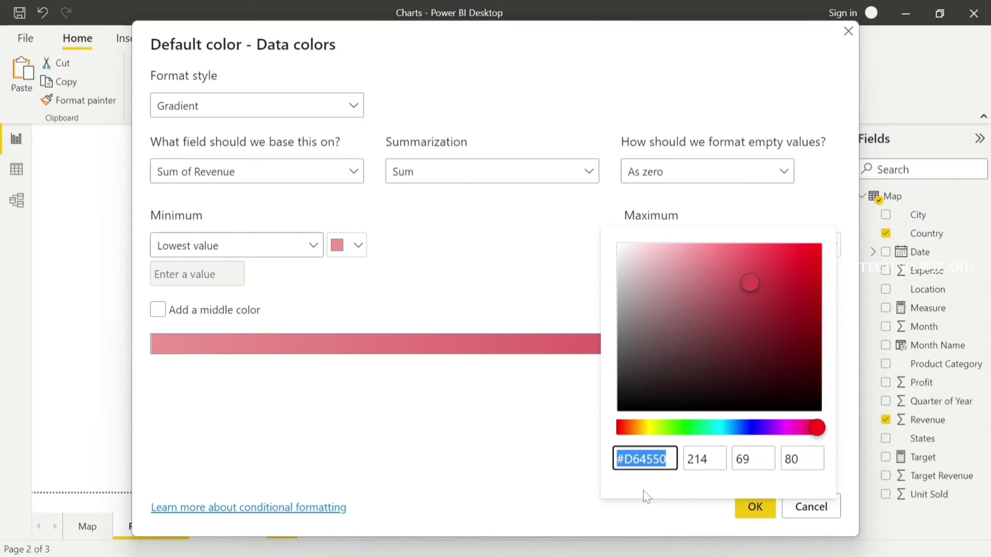
click(820, 245)
click(398, 277)
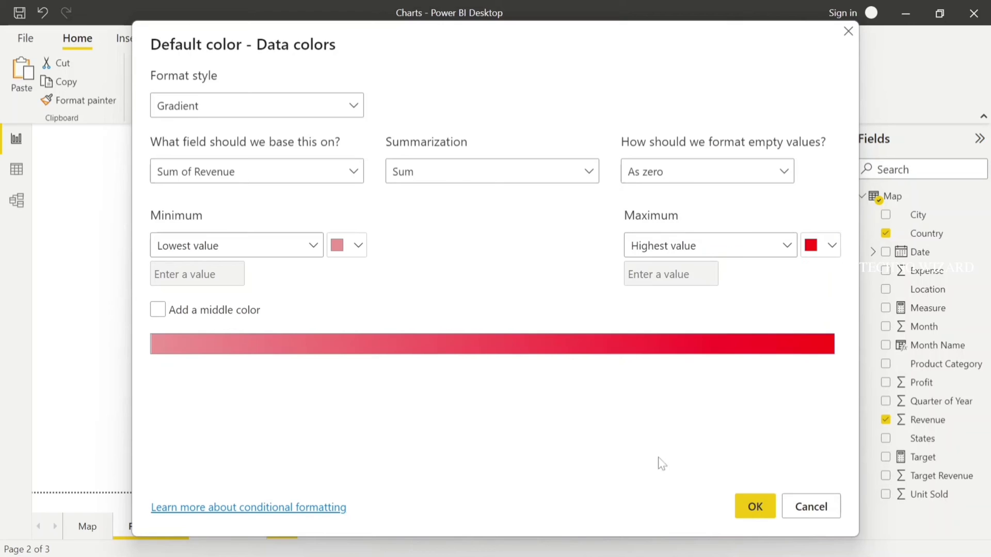
click(750, 507)
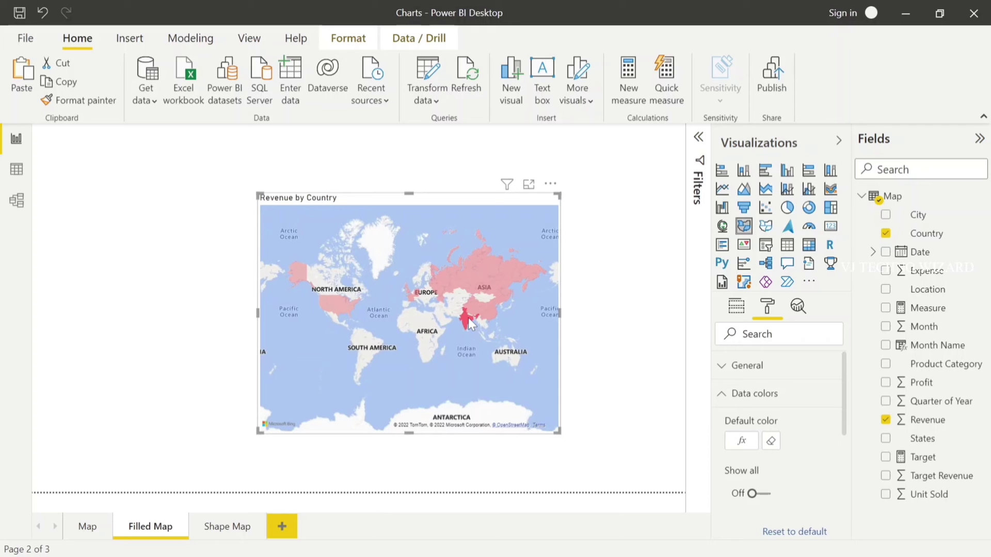
mouse_move(469, 319)
click(637, 321)
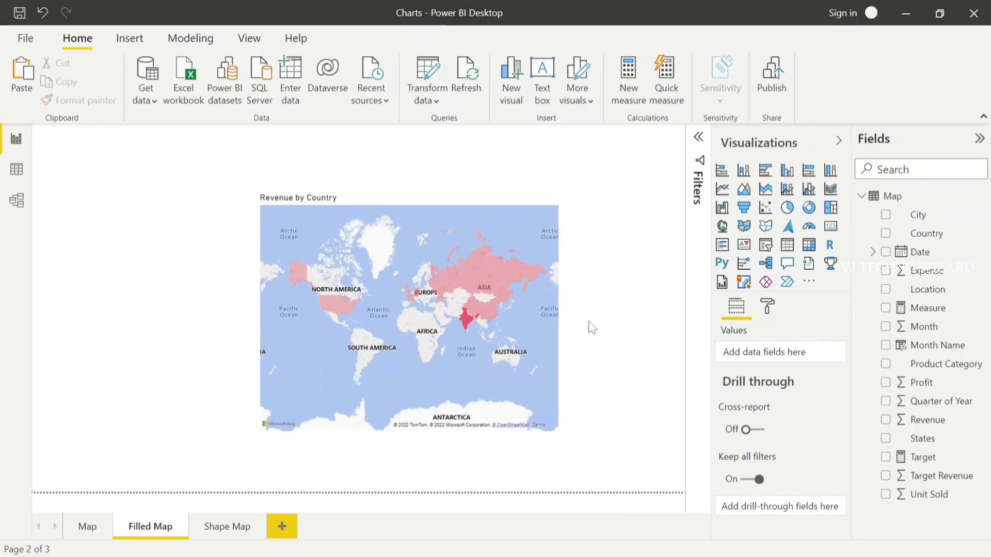
Insert a shape map visual on the Shape Map page, move it toward the canvas center and enlarge it
click(219, 529)
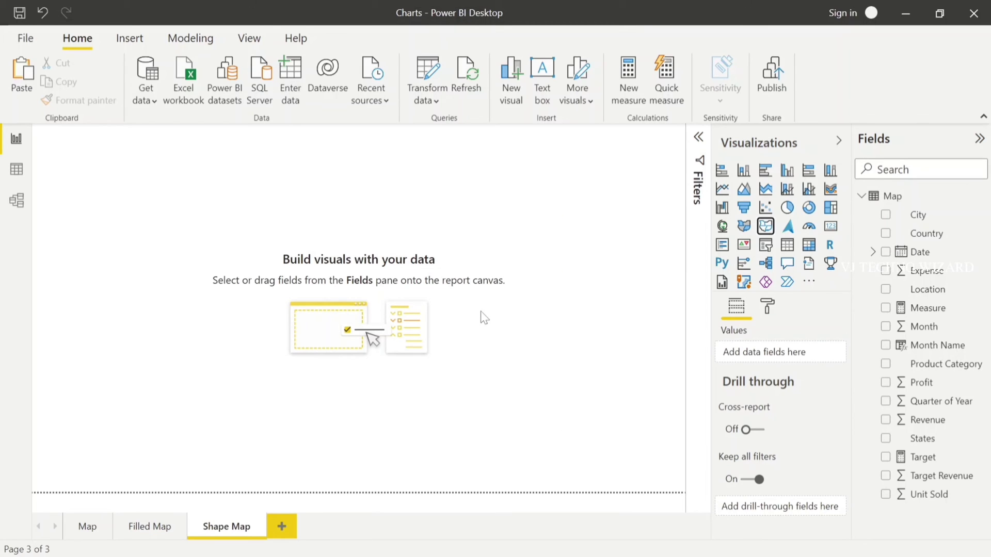
click(765, 227)
drag(134, 188, 253, 264)
drag(321, 344, 480, 387)
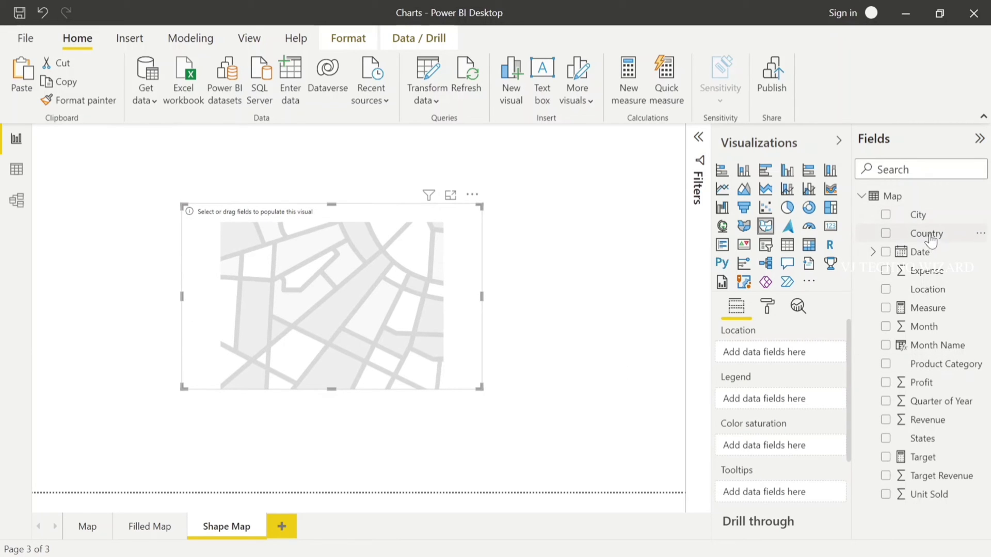
Assign States as the shape map's location and add Revenue to its tooltips
drag(903, 442, 781, 359)
scroll(776, 462, down, 1)
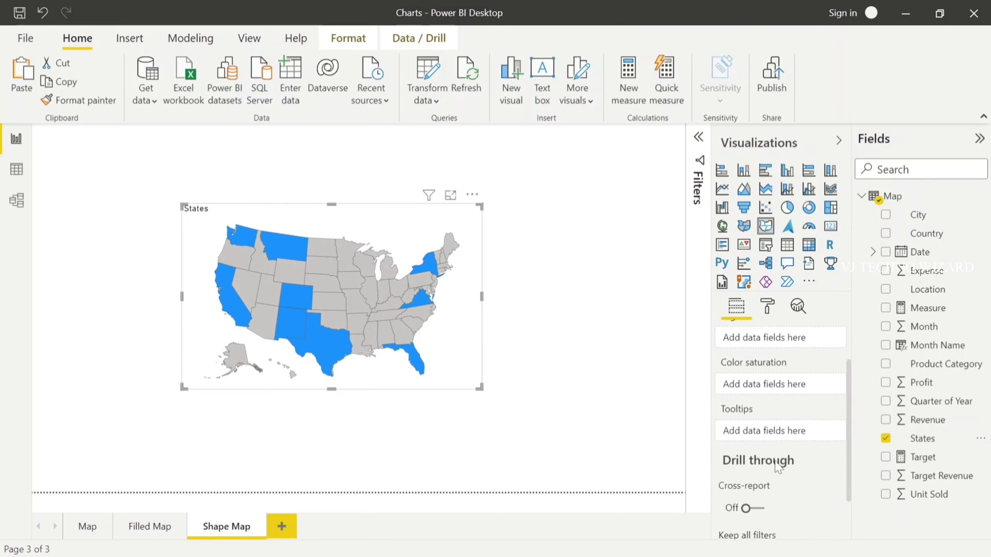
drag(927, 420, 785, 428)
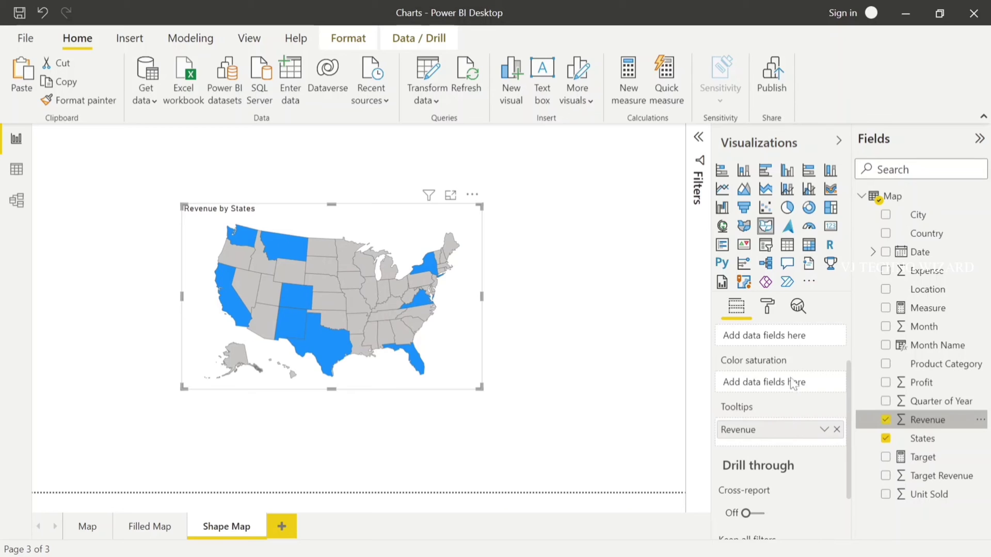
Open the shape map's shape formatting and choose USA: states as its map
click(767, 310)
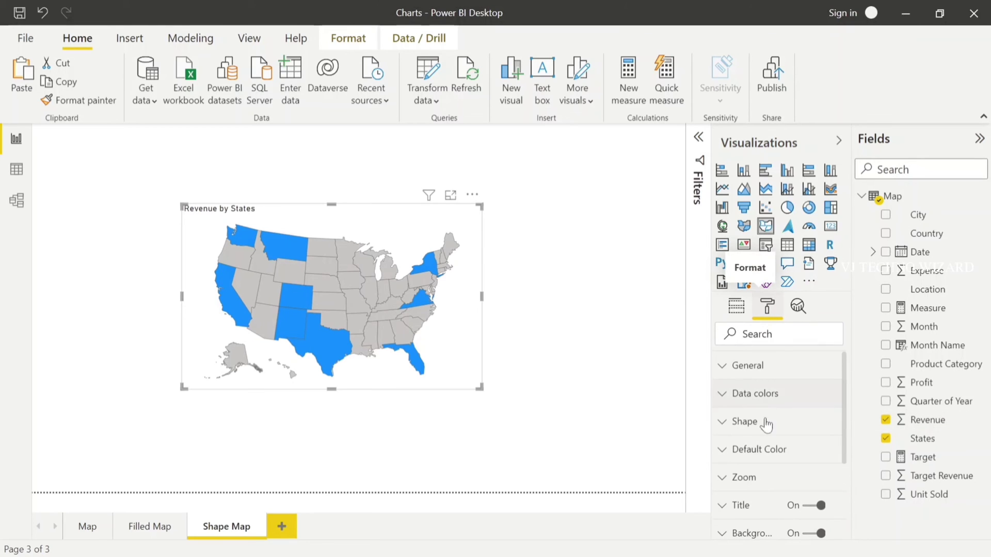
click(725, 427)
click(789, 428)
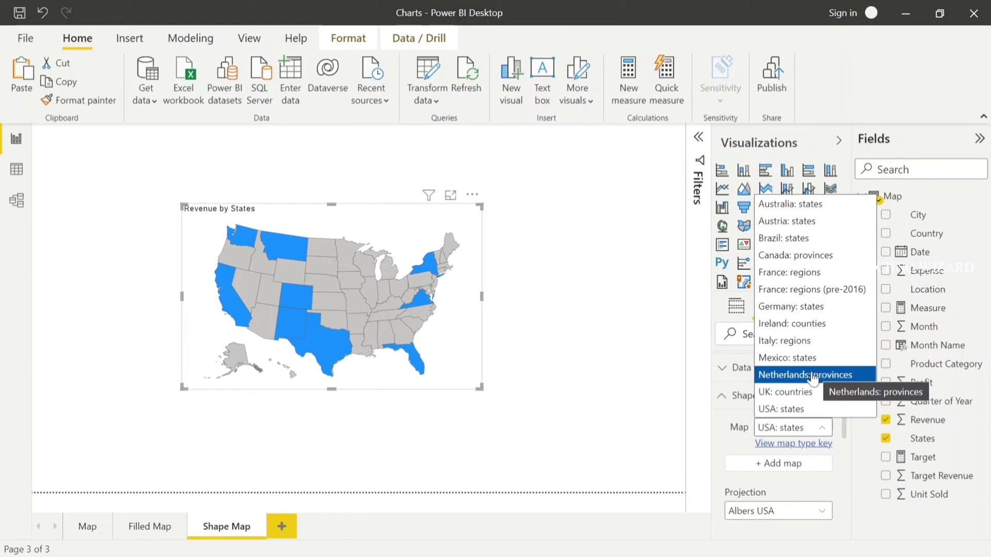
click(796, 409)
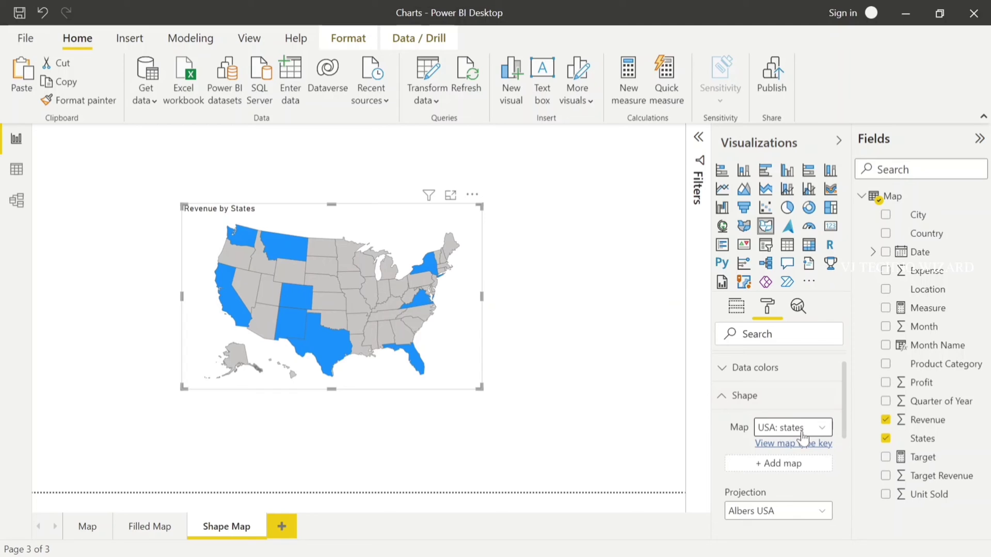
click(801, 437)
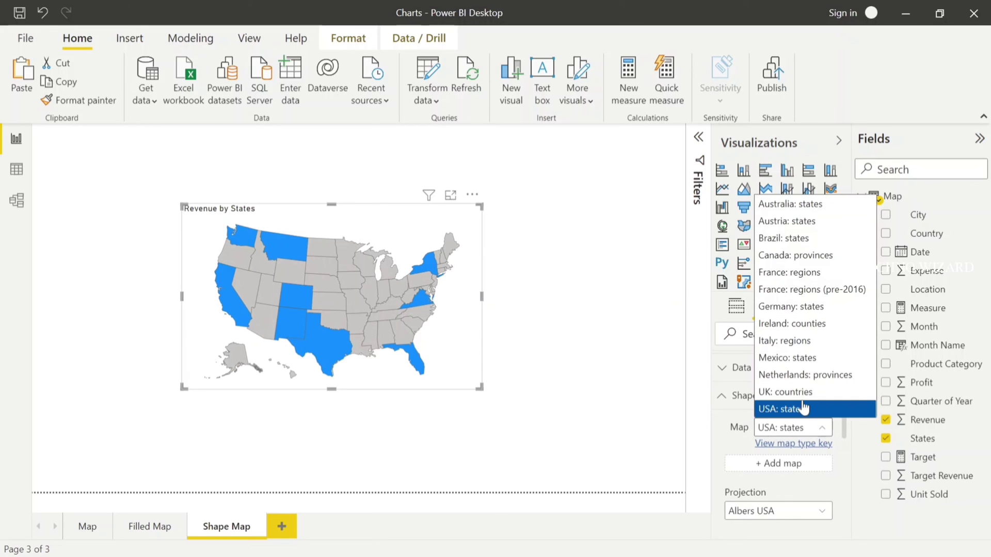
click(798, 408)
Try the UK: countries map for the shape map, and switch back to USA: states
click(794, 429)
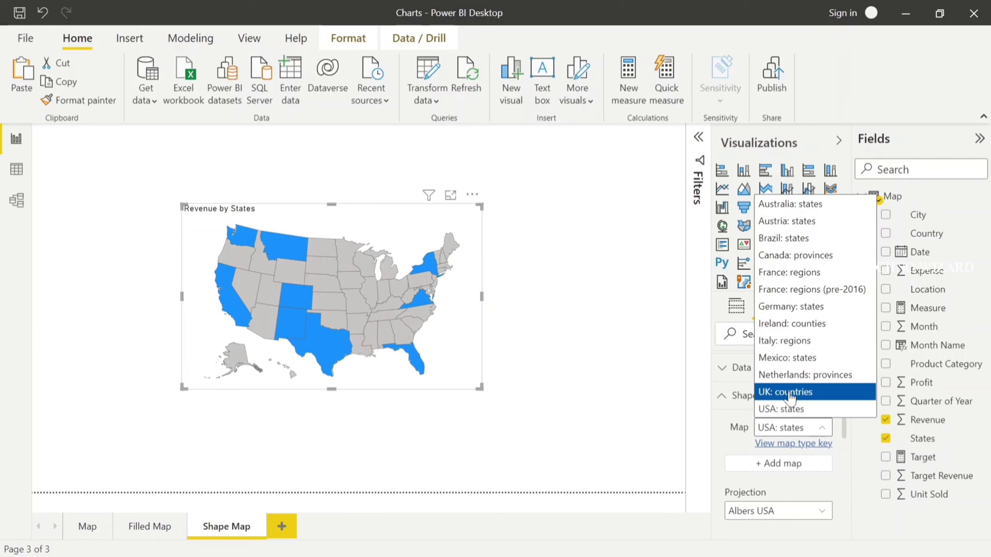
click(791, 392)
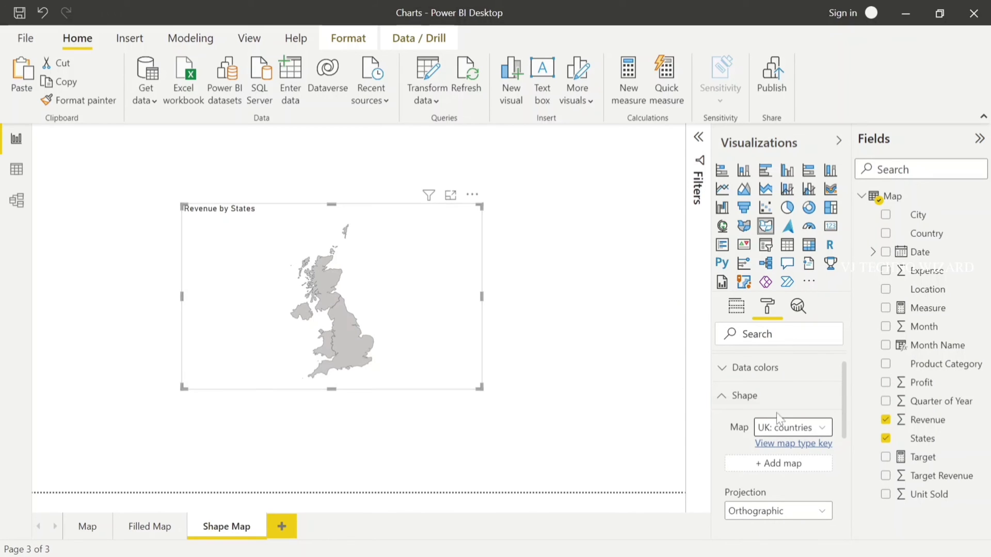
click(813, 432)
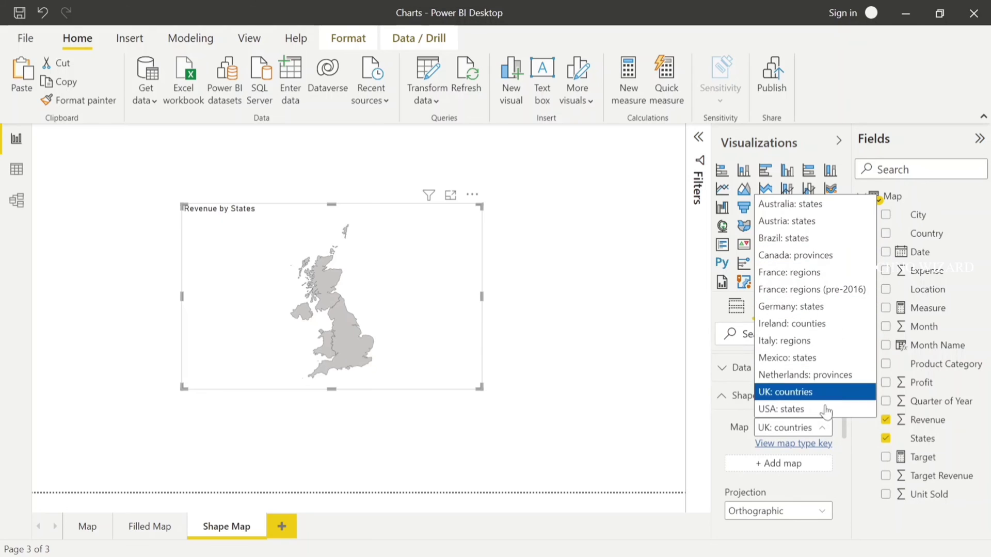
click(793, 411)
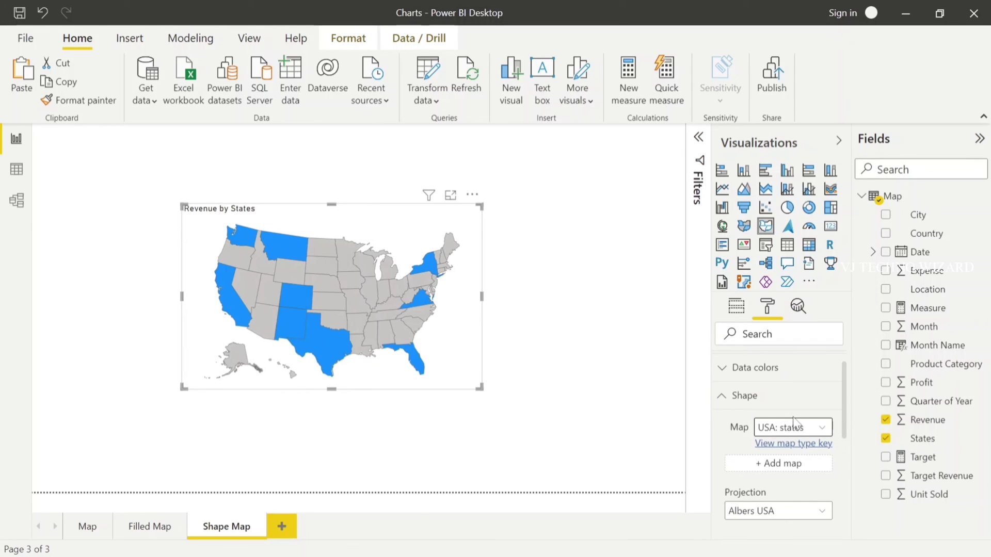
Open conditional formatting for the shape map's default data color and base the gradient on Sum of Revenue
click(729, 401)
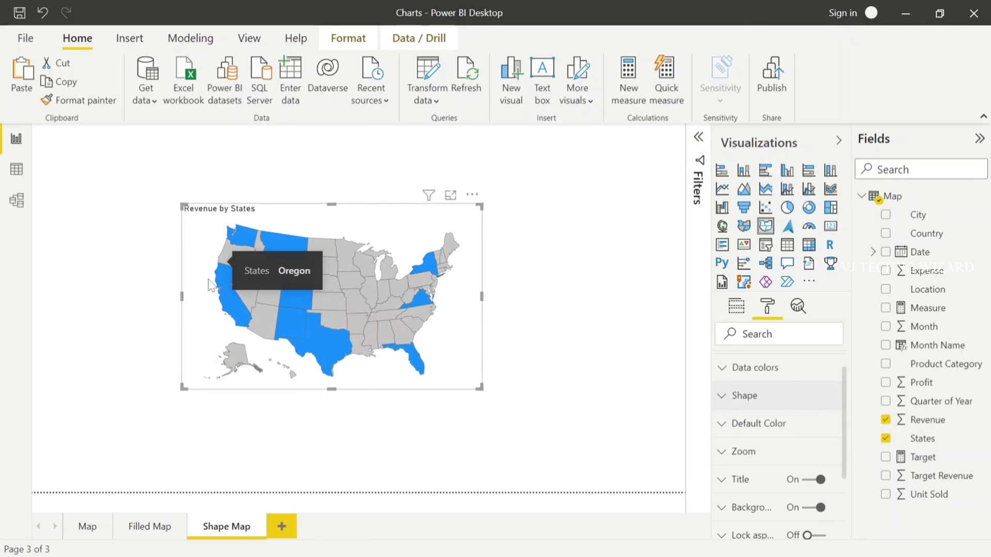
click(723, 368)
click(778, 416)
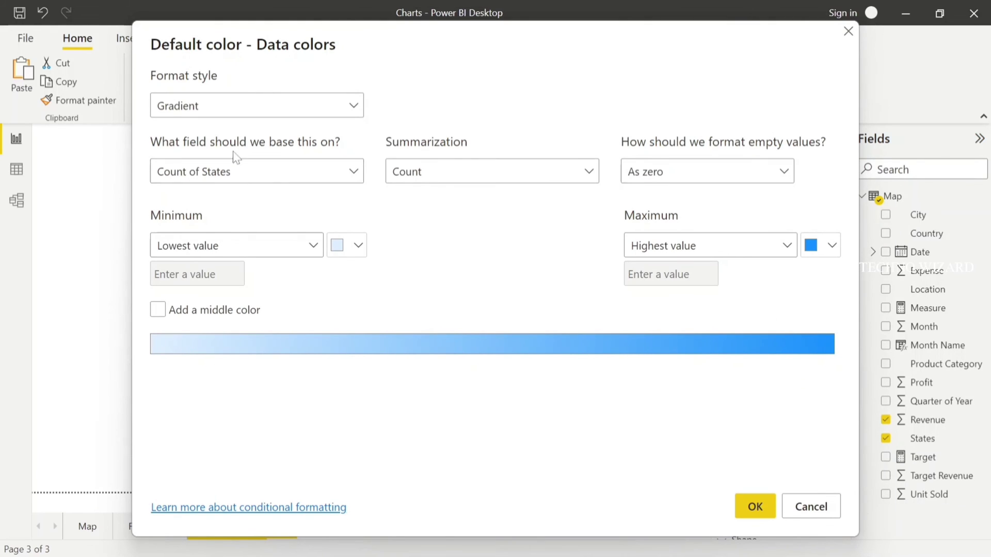
click(229, 172)
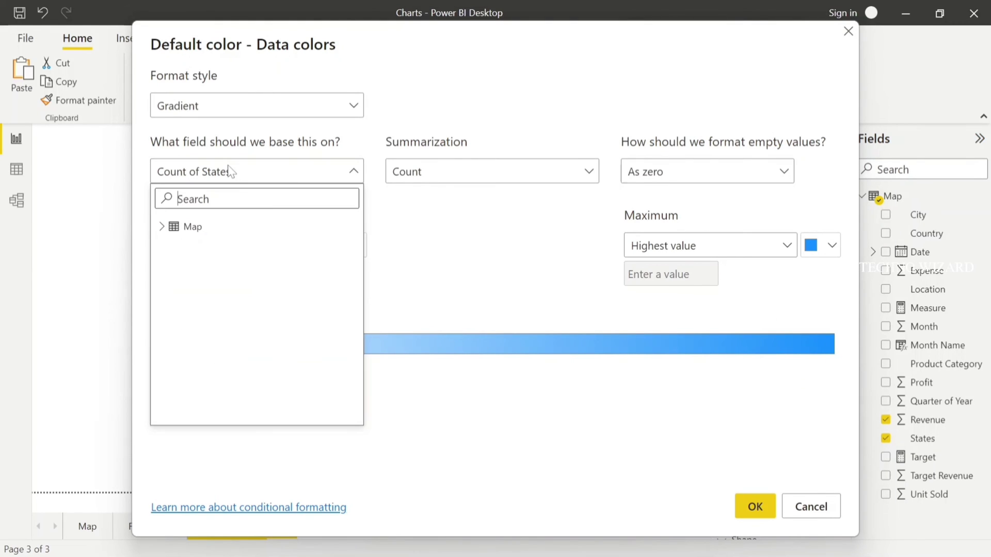
click(162, 228)
scroll(237, 393, down, 3)
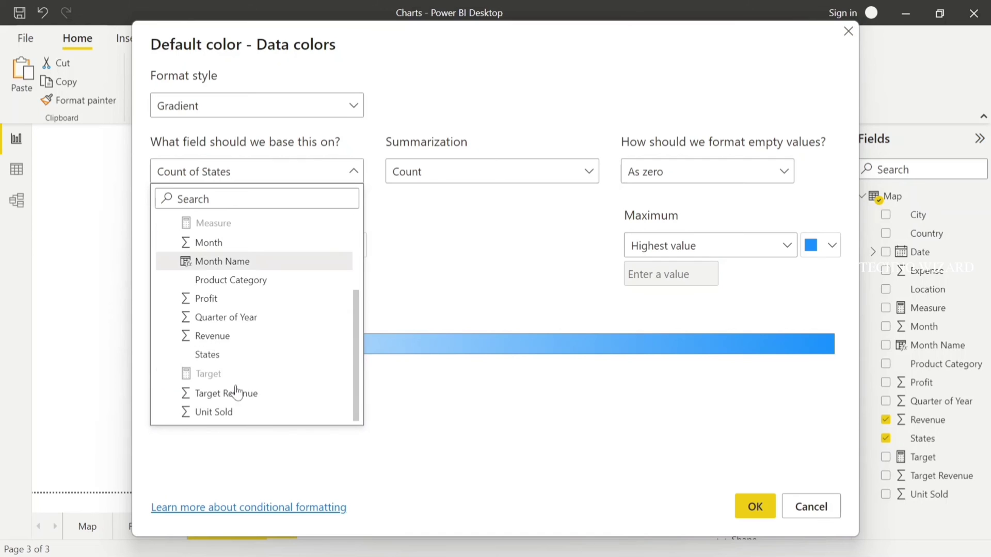
click(199, 334)
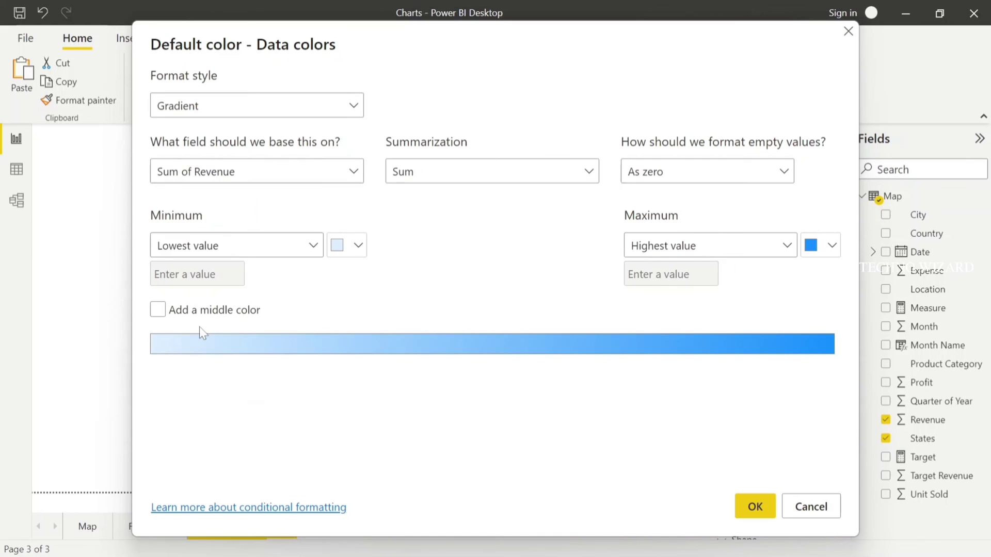
Set the gradient's color for the lowest value to a custom light red, about #F6818A
click(346, 252)
click(542, 271)
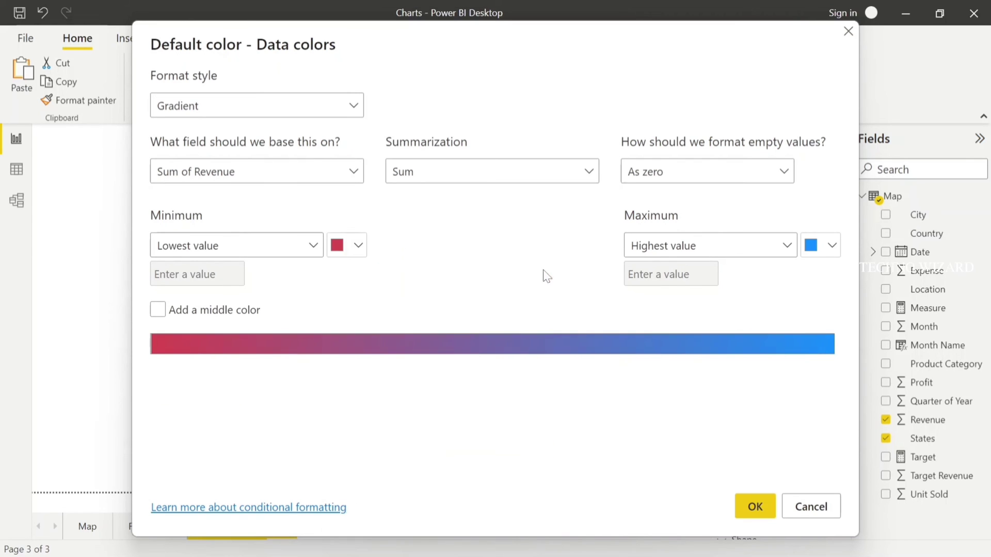
click(340, 250)
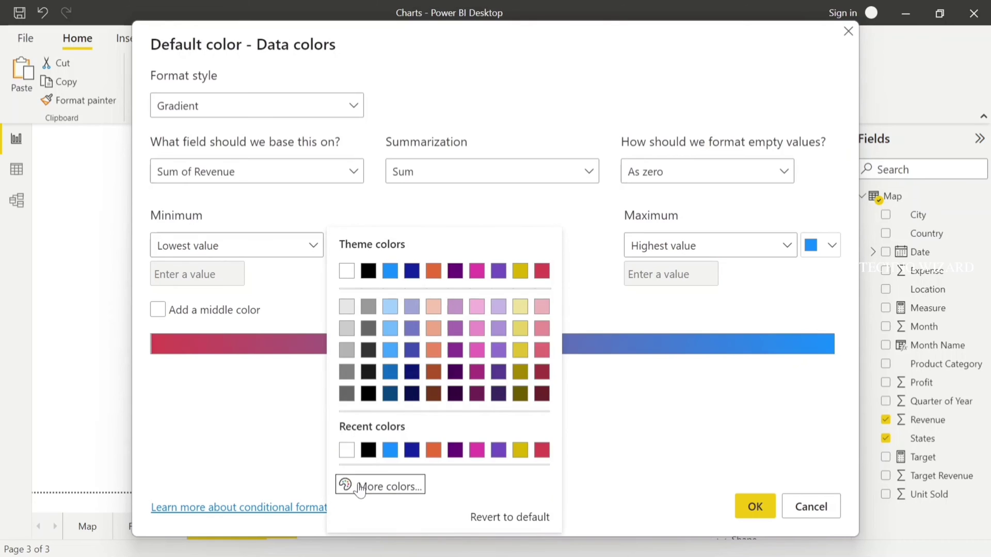
click(354, 484)
click(437, 250)
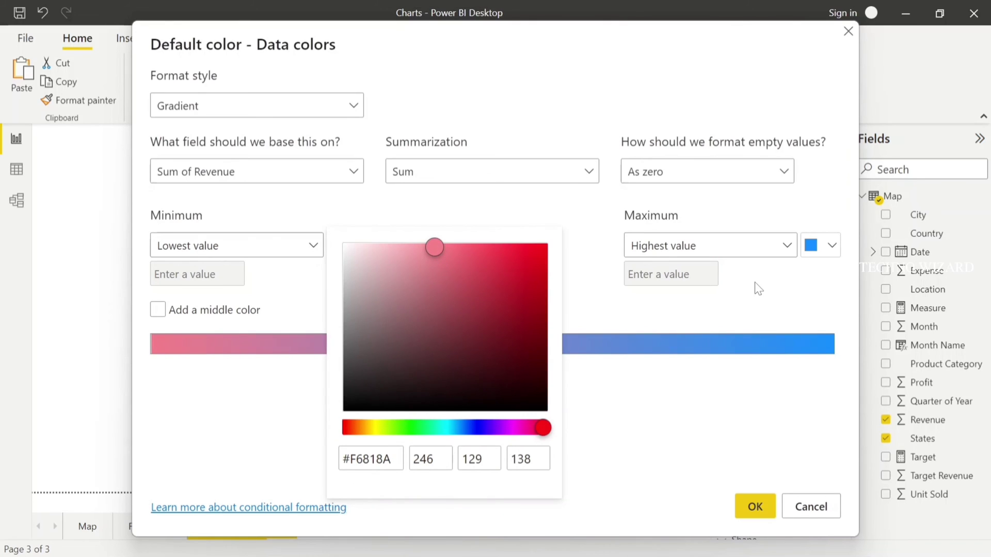
click(785, 274)
Set the gradient's color for the highest value to bright red, about #F4081A, and apply the formatting to the shape map
click(823, 251)
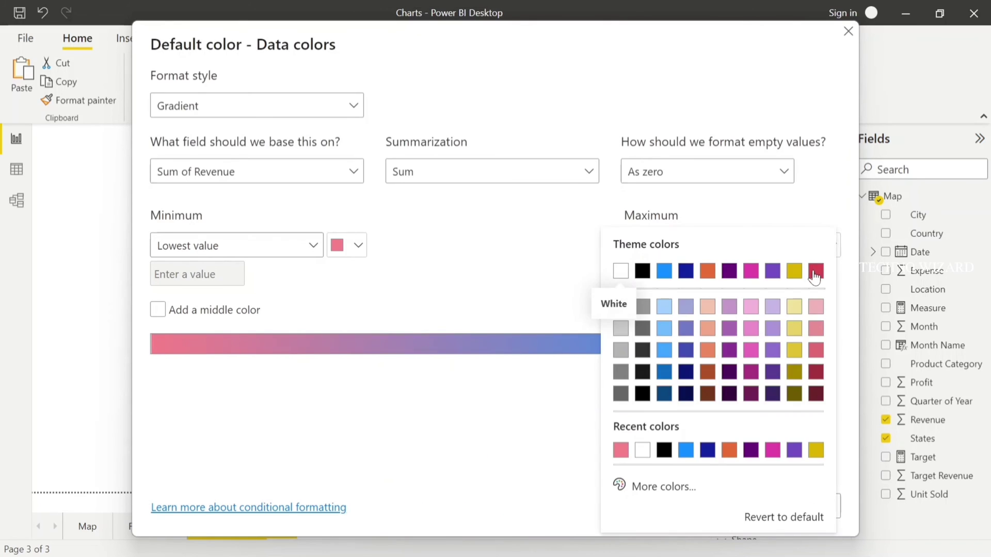
click(816, 271)
click(813, 252)
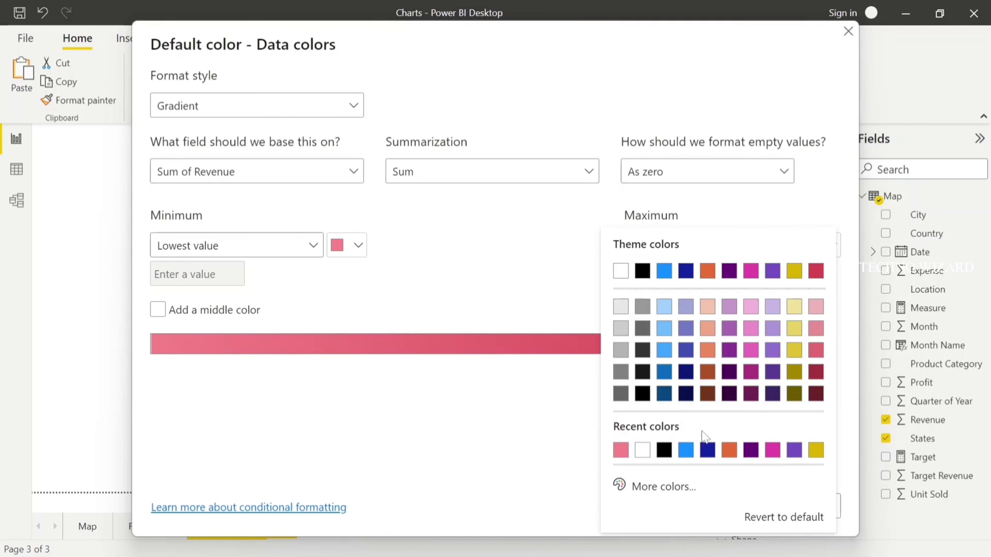
click(655, 486)
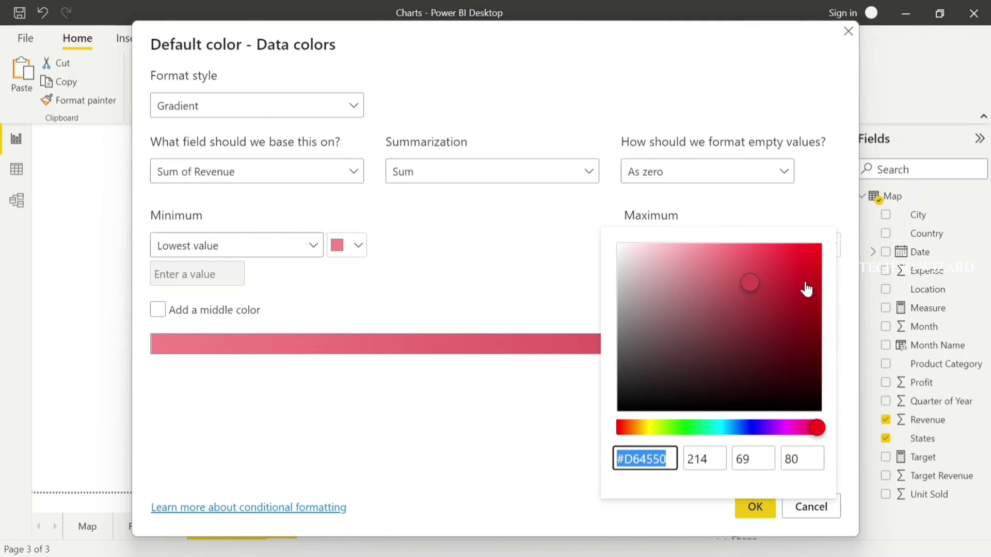
click(813, 252)
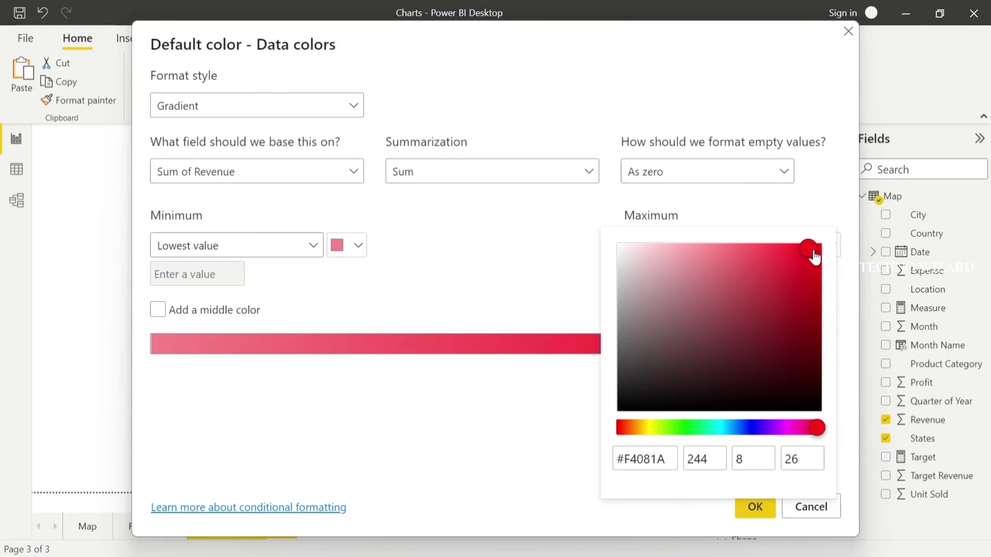
click(496, 243)
click(758, 508)
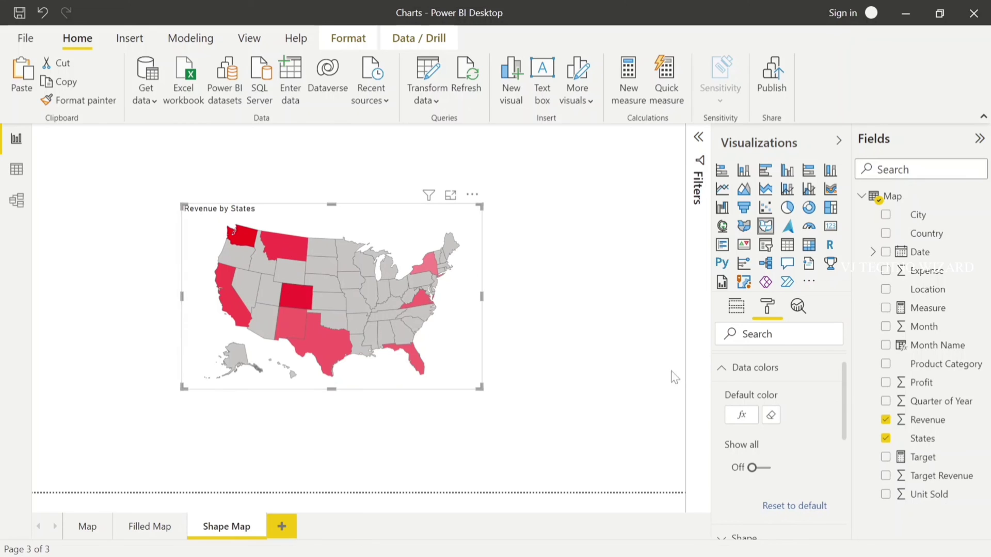
Turn on auto zoom, zoom on selection and manual zoom for the shape map
click(732, 375)
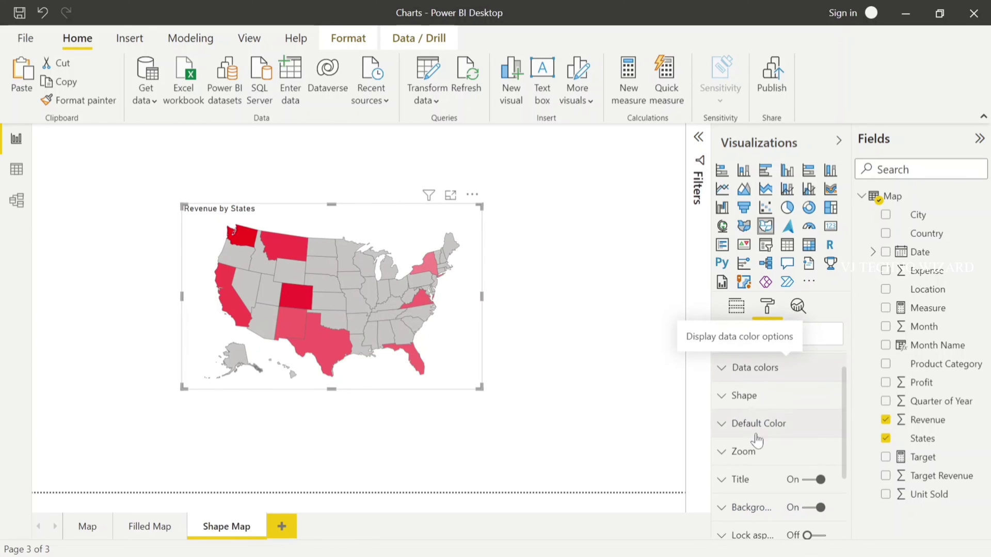
scroll(757, 467, down, 3)
scroll(757, 466, down, 1)
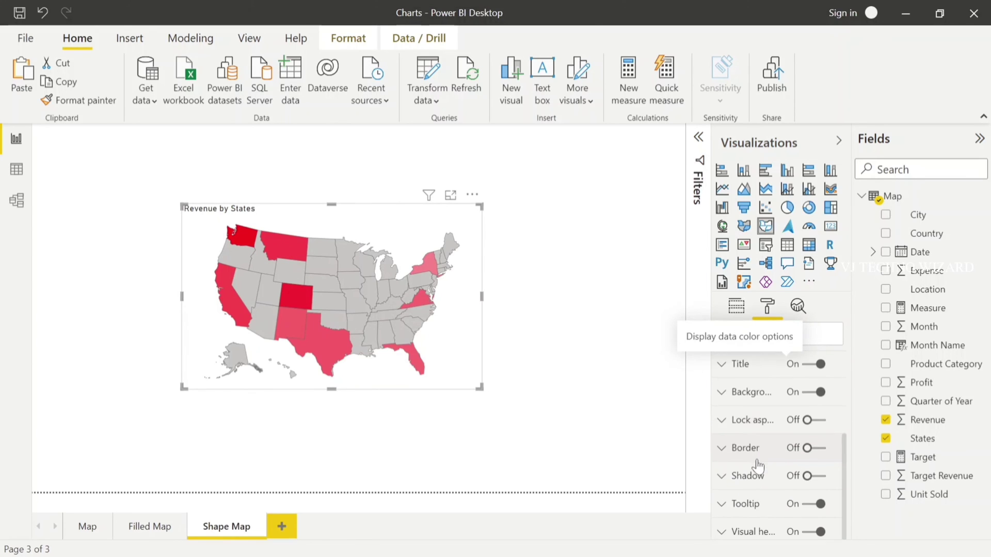
scroll(757, 467, up, 1)
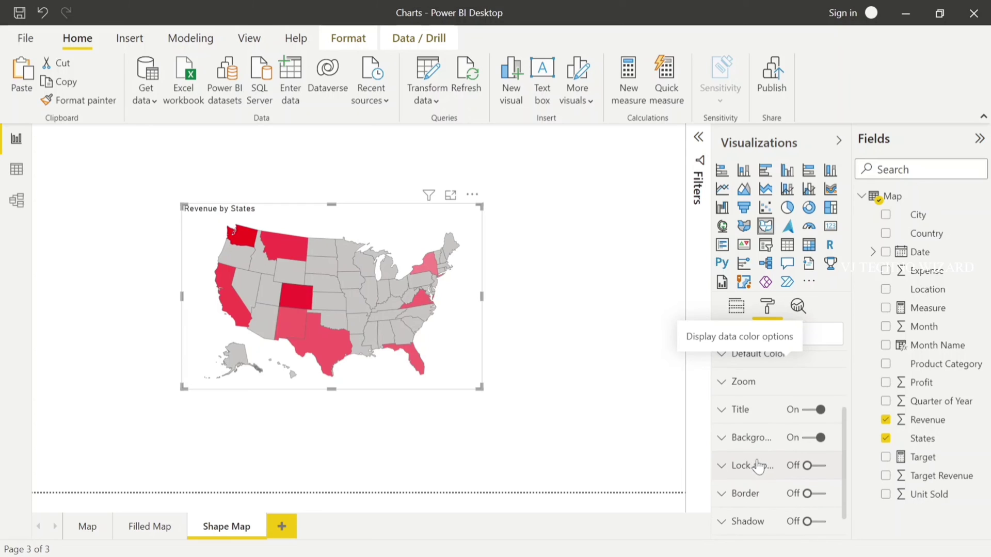
click(718, 381)
scroll(772, 494, down, 1)
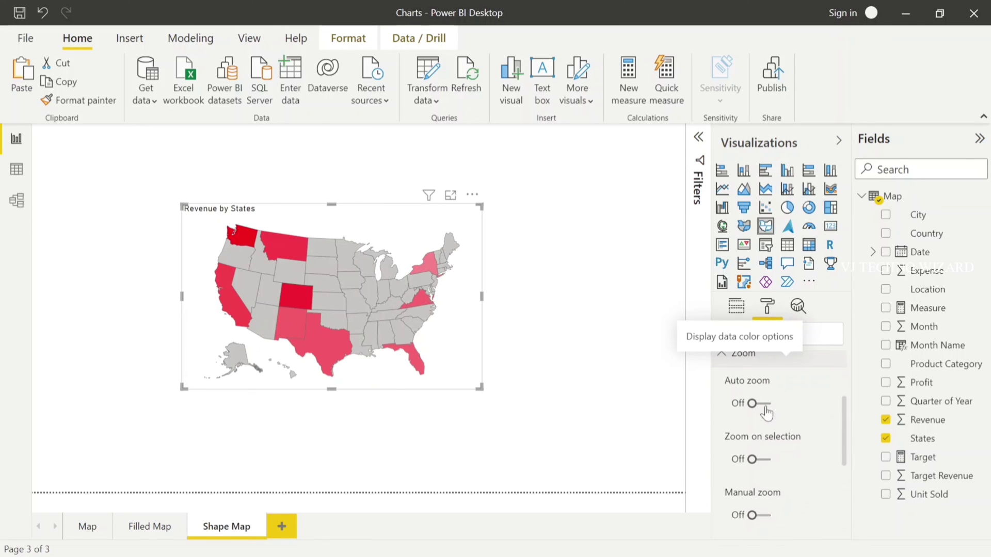
click(762, 460)
click(756, 404)
click(756, 515)
Go to the Filled Map page and try the Light theme on the Revenue by Country map
mouse_move(110, 551)
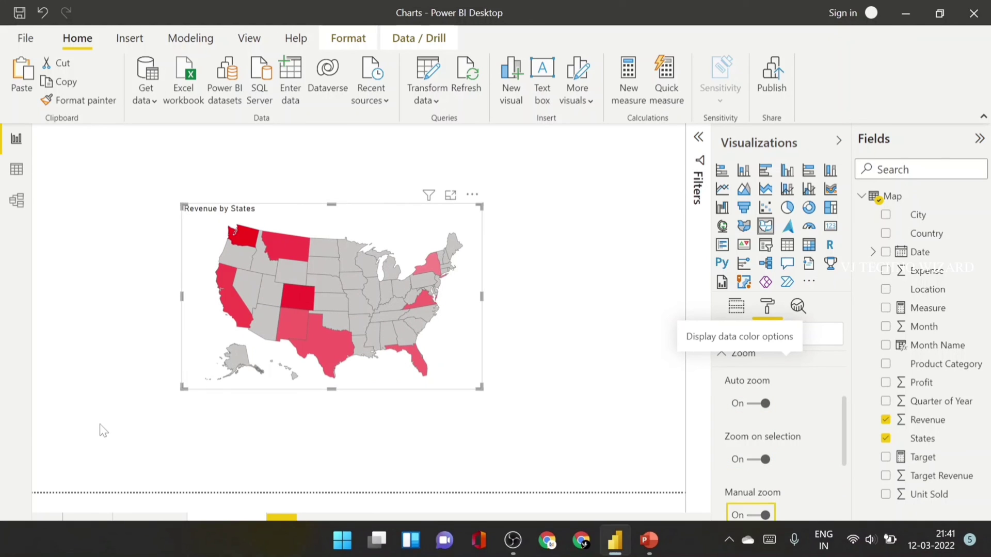
click(141, 529)
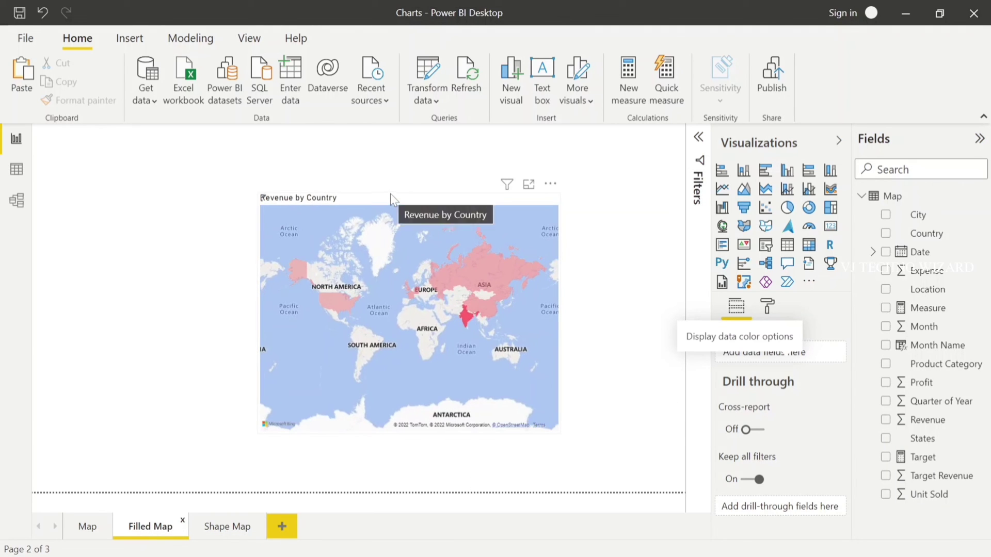
click(478, 202)
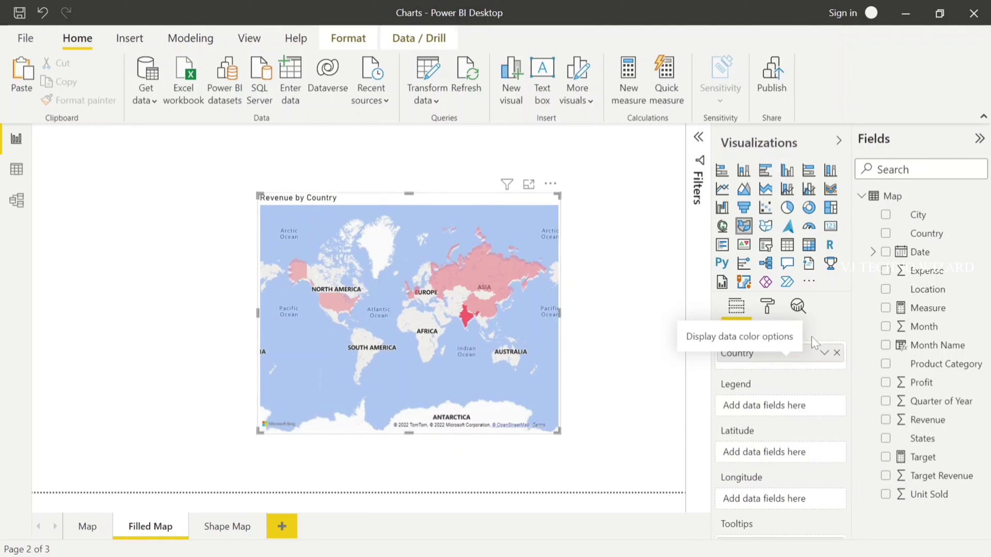
click(769, 307)
scroll(772, 435, down, 4)
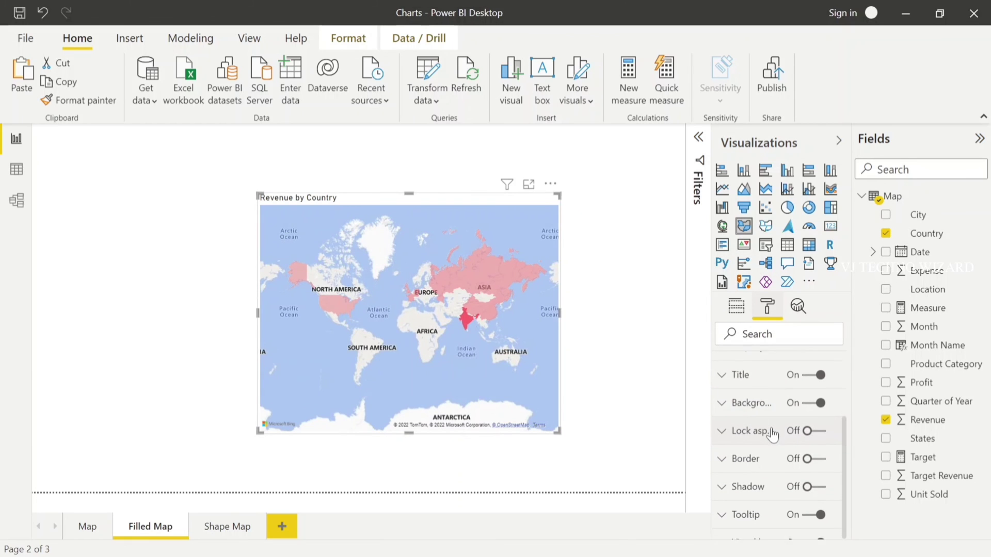
scroll(774, 435, up, 4)
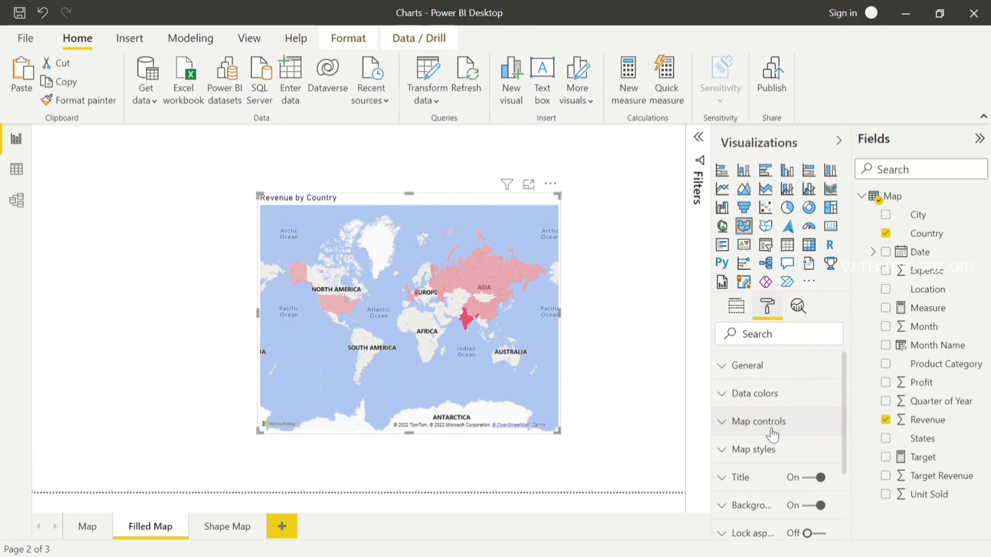
click(719, 454)
click(763, 496)
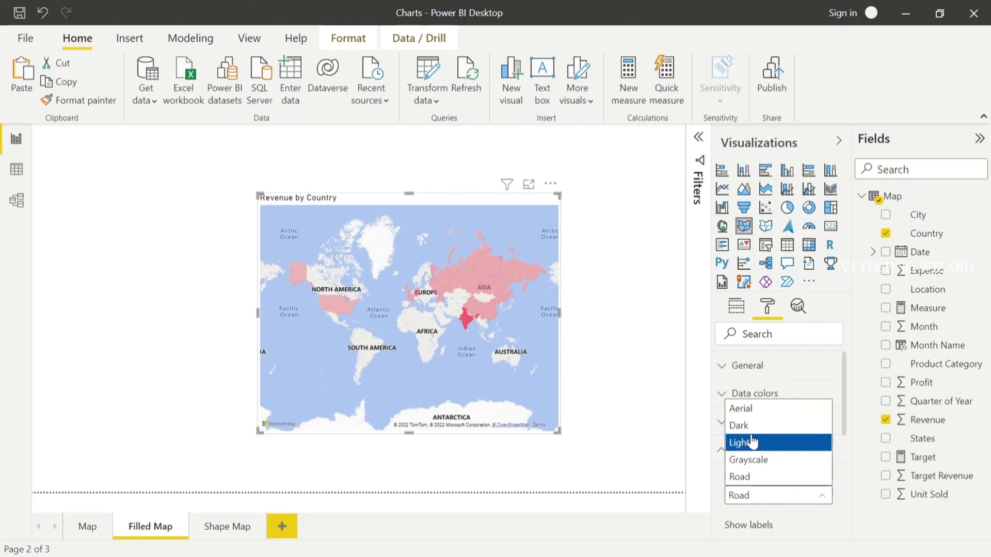
click(752, 442)
Try the Dark theme on the filled map, and switch its theme back to Road
click(763, 496)
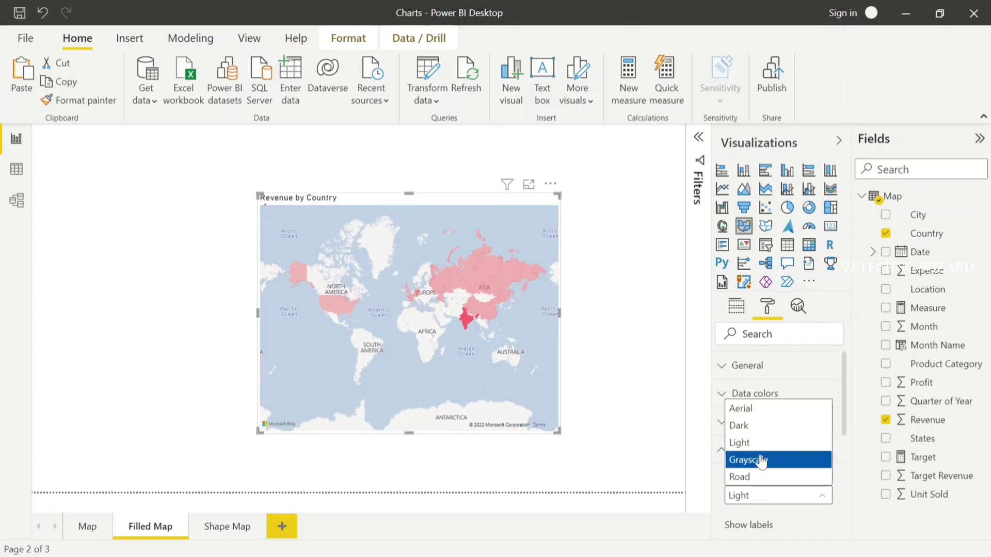
click(753, 436)
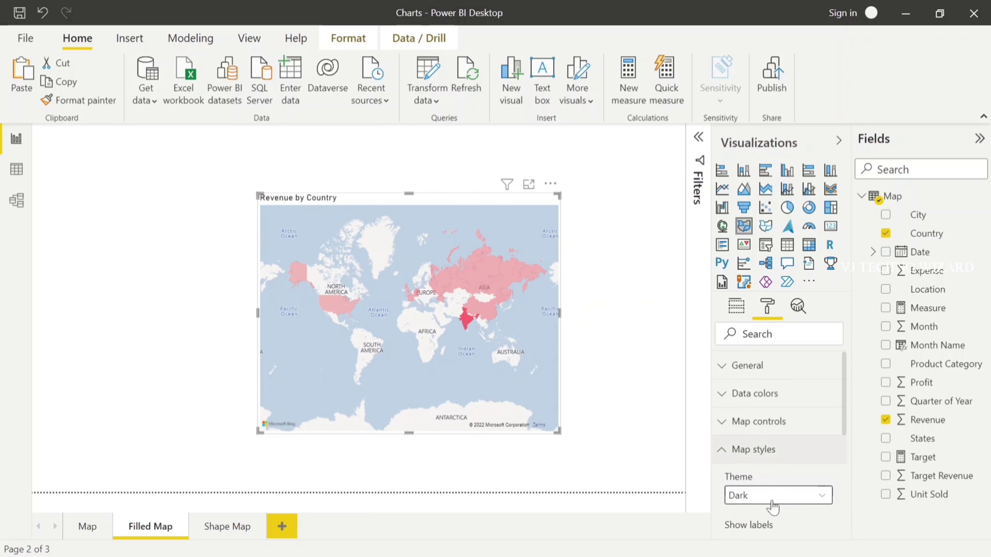
click(760, 500)
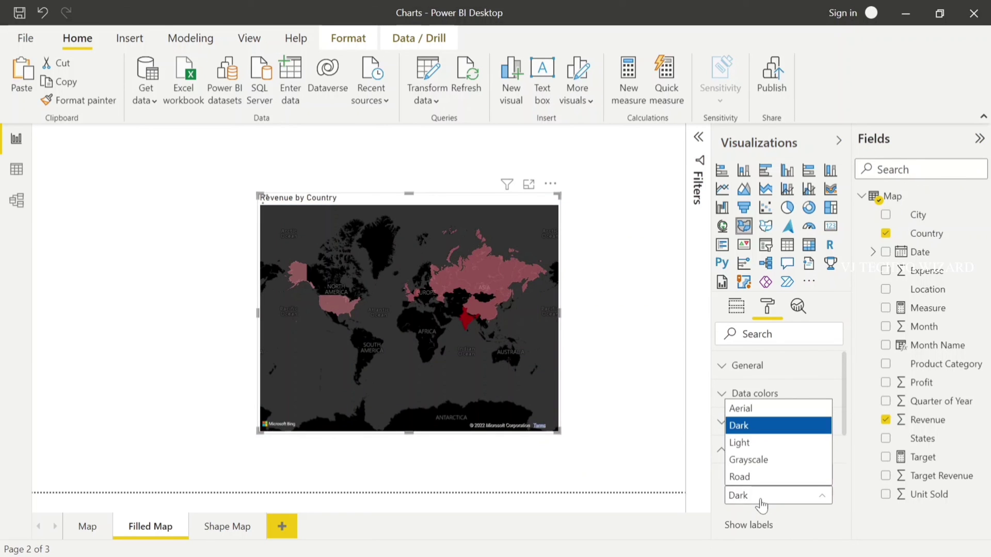
click(747, 479)
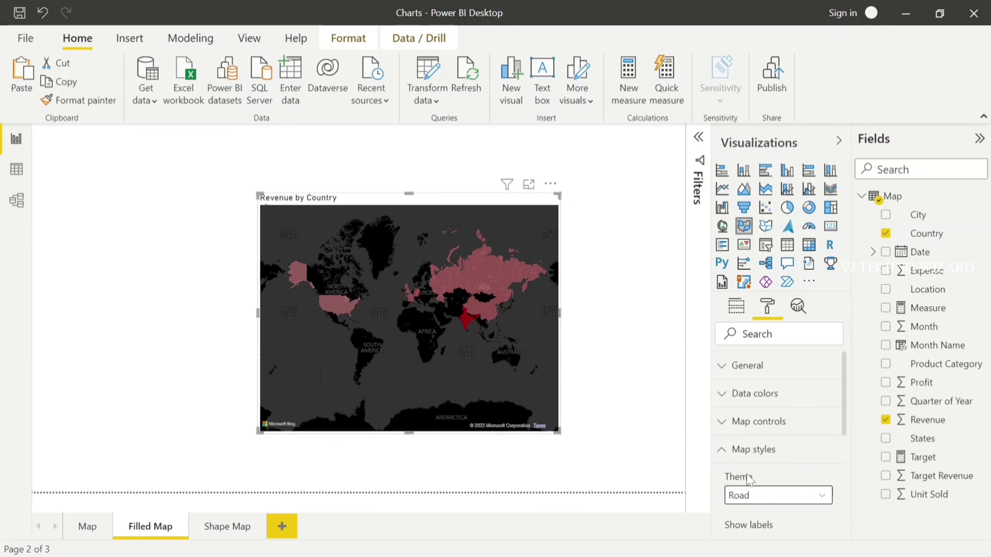
click(724, 450)
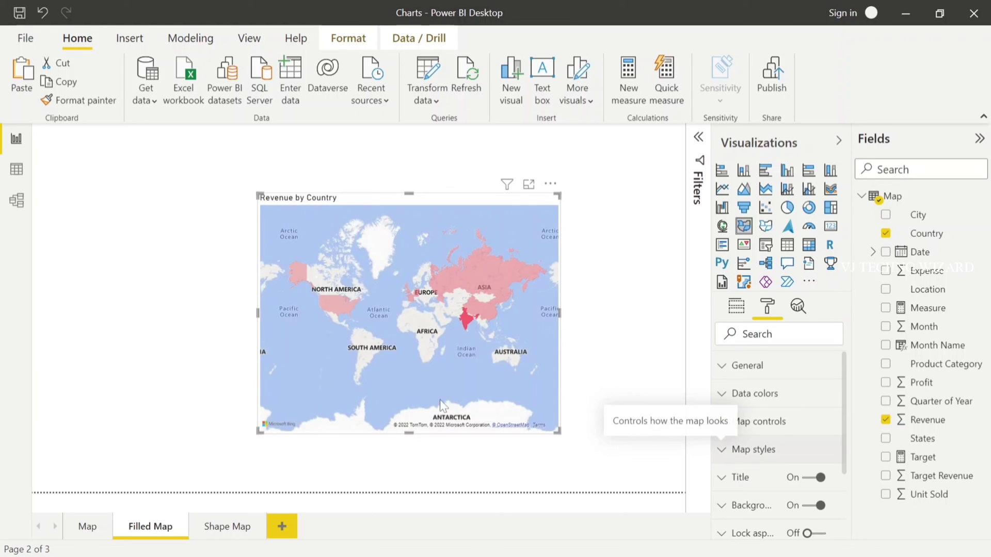
On the Map page, add Product Category as the legend of the Revenue by City map, and show the desktop
click(78, 527)
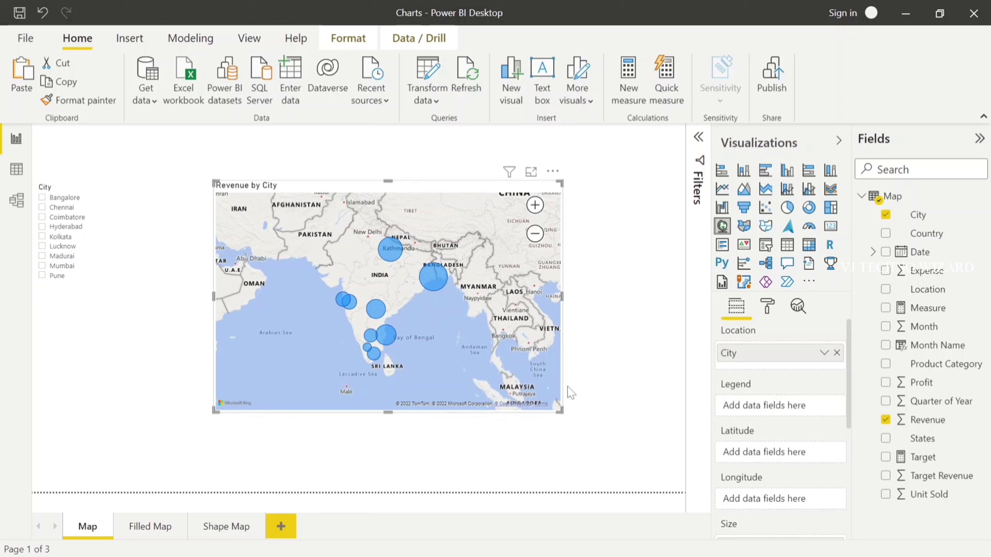
scroll(776, 467, down, 1)
scroll(776, 438, up, 1)
drag(925, 377, 771, 411)
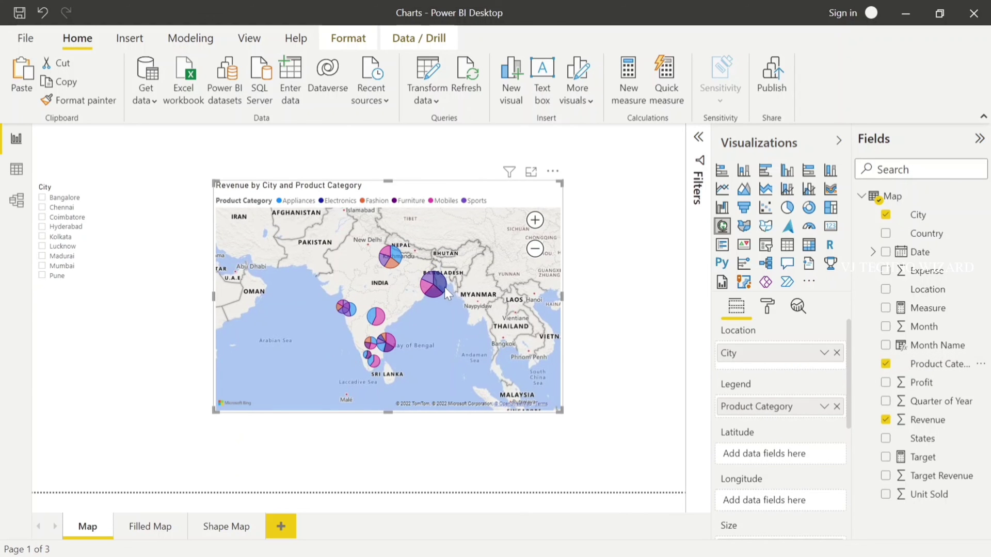
mouse_move(441, 287)
mouse_move(382, 317)
click(590, 258)
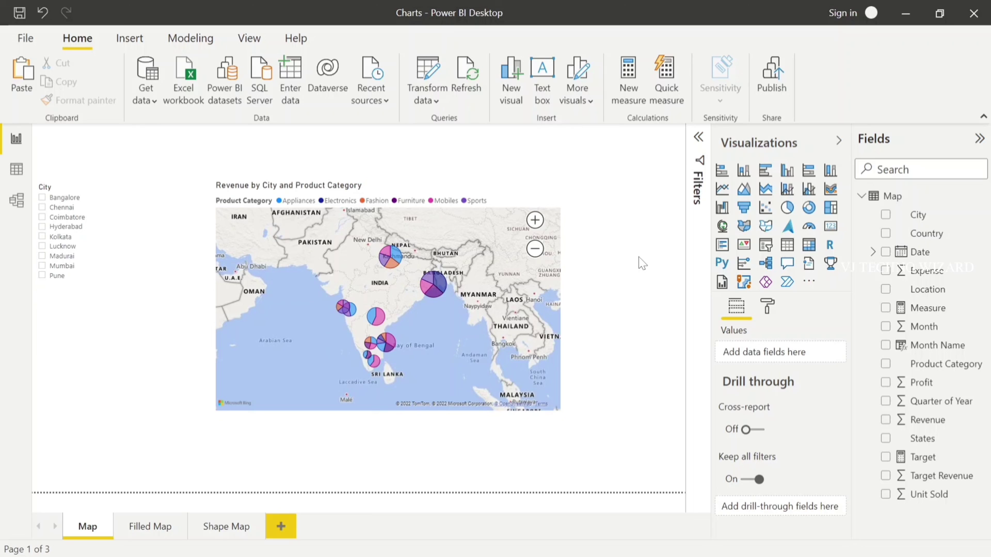
key(super+d)
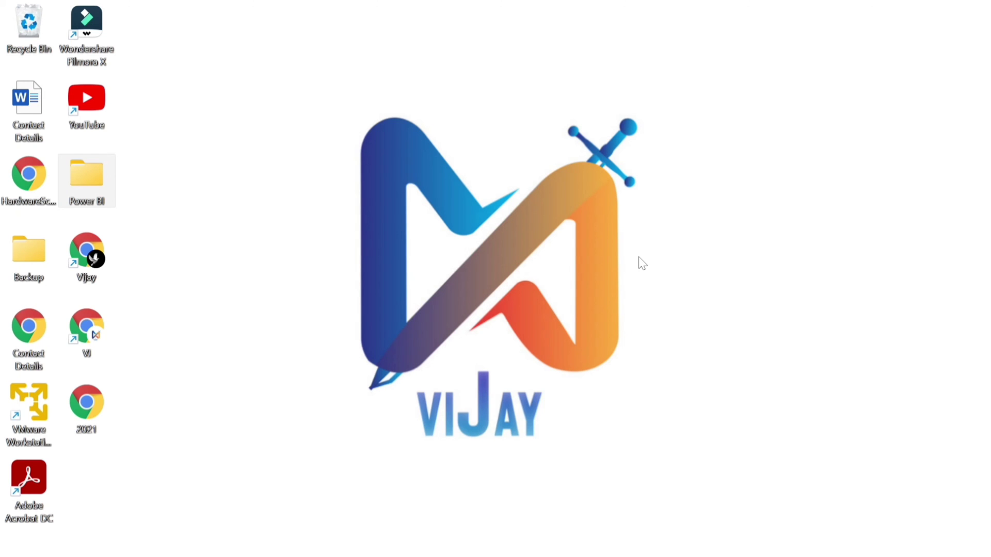